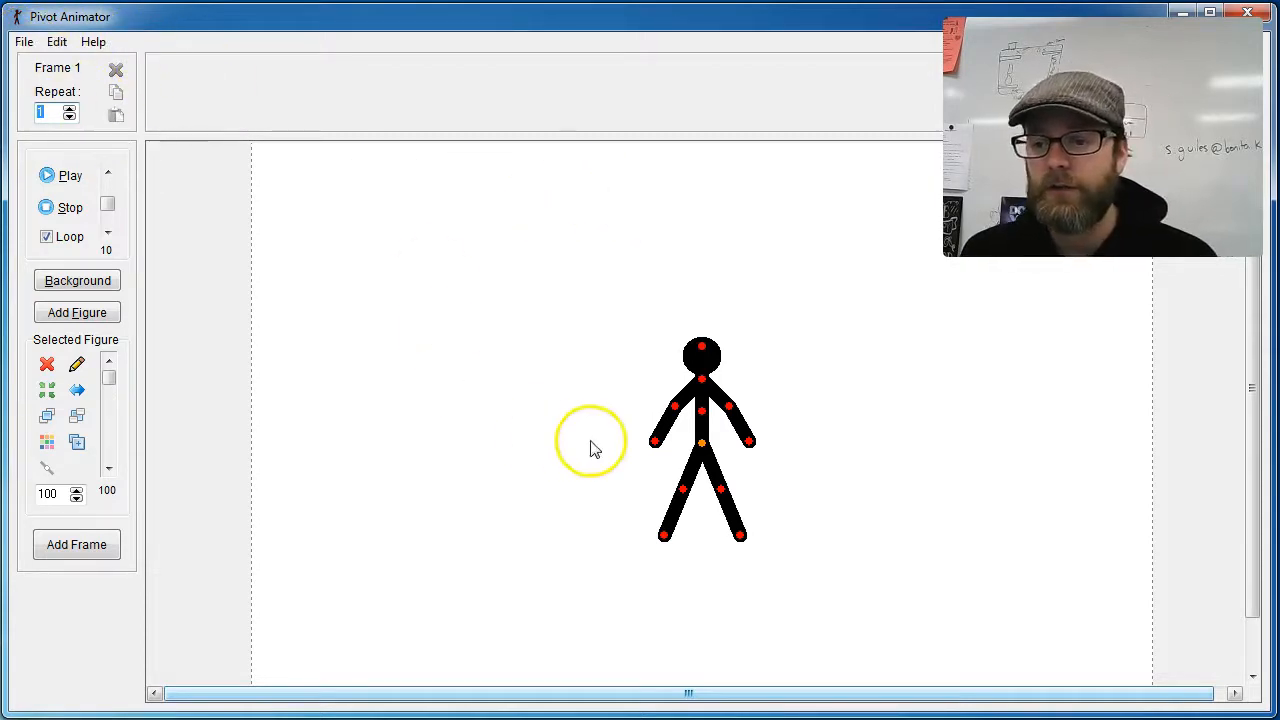
Step: Try moving and re-centring the stick figure, and place it in the left part of the canvas
drag(703, 446, 678, 425)
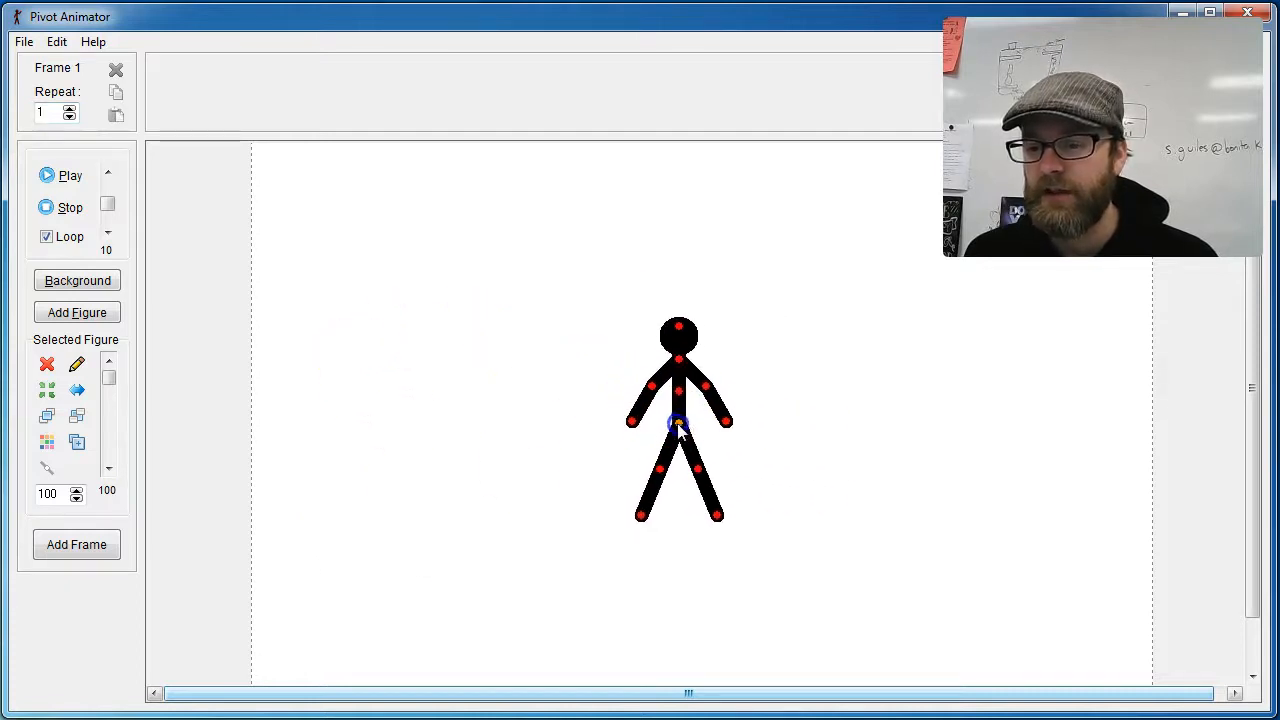
click(49, 392)
drag(706, 450, 619, 411)
click(47, 391)
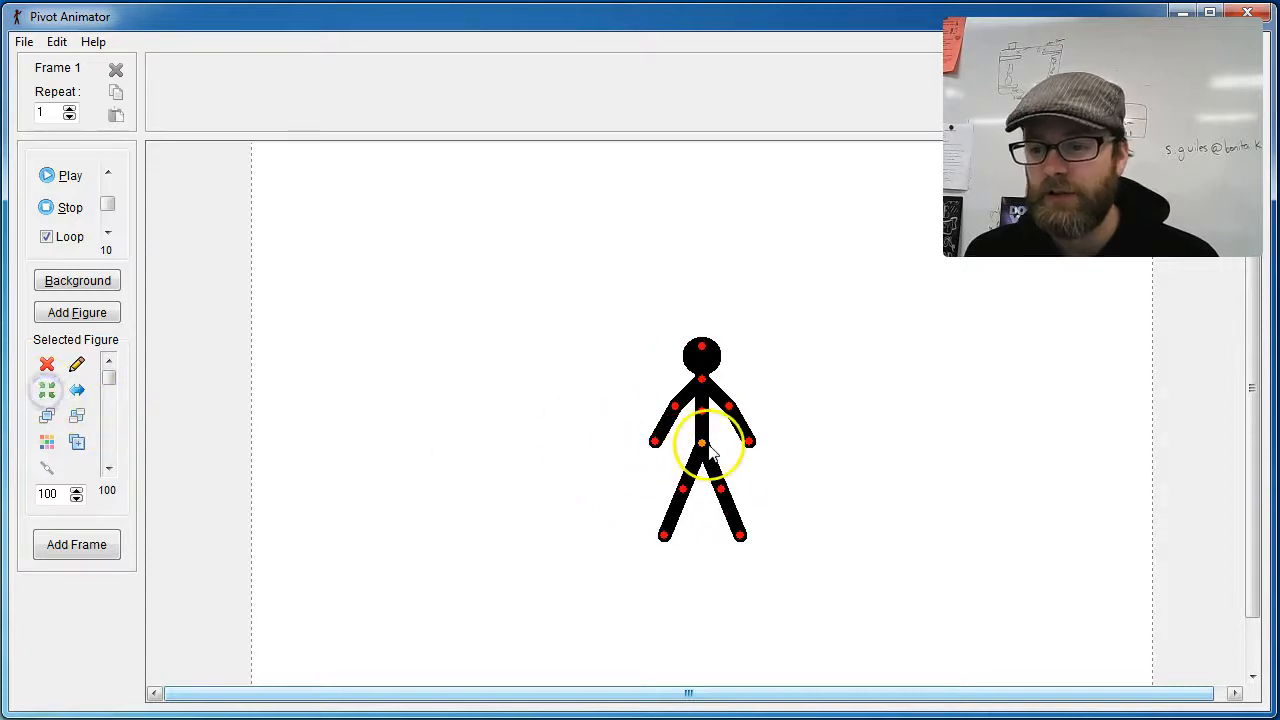
drag(703, 448, 385, 454)
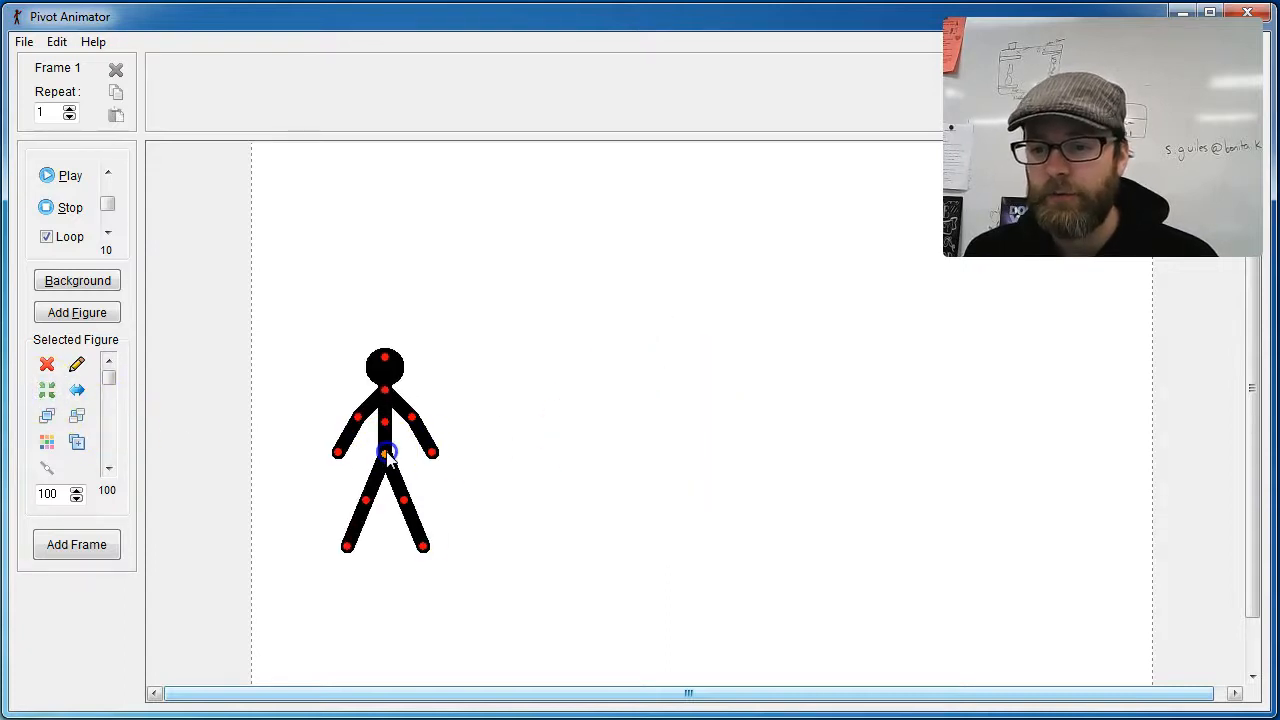
Step: Start loading a figure type, browse to the STKs folder inside _digicom$, and enlarge the file dialog to show more entries
click(22, 42)
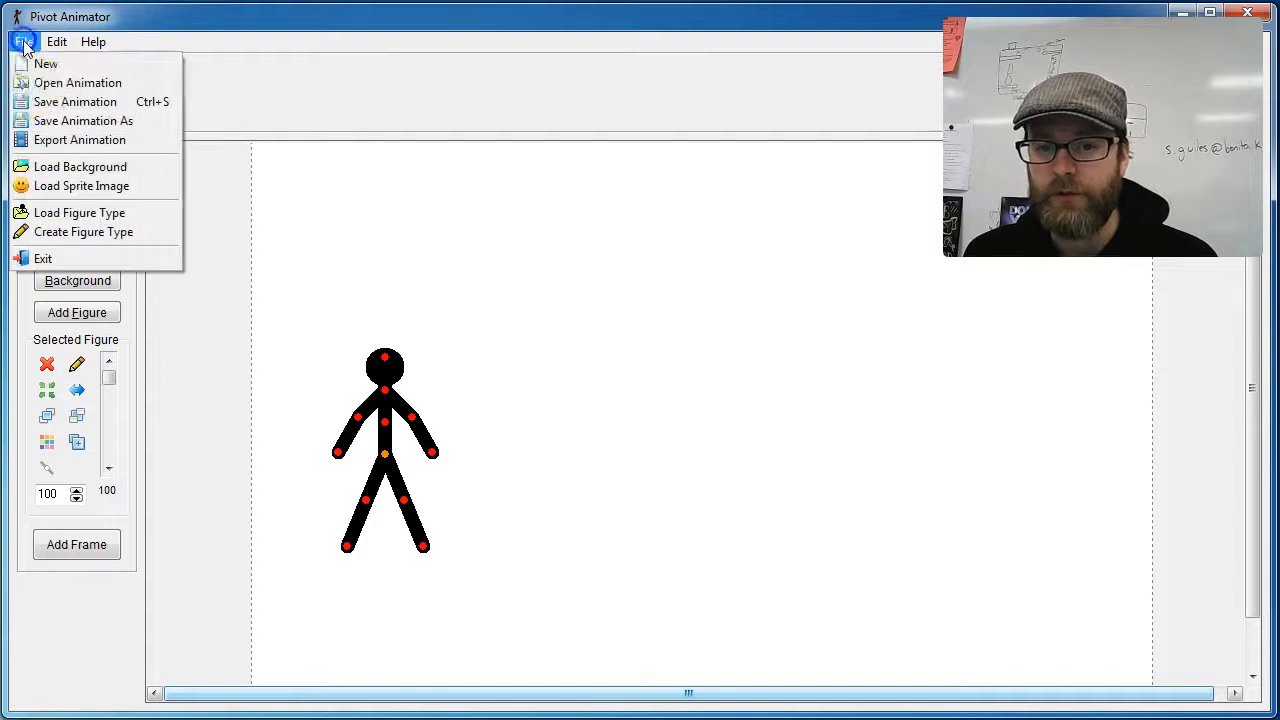
click(100, 212)
drag(771, 0, 476, 130)
click(524, 252)
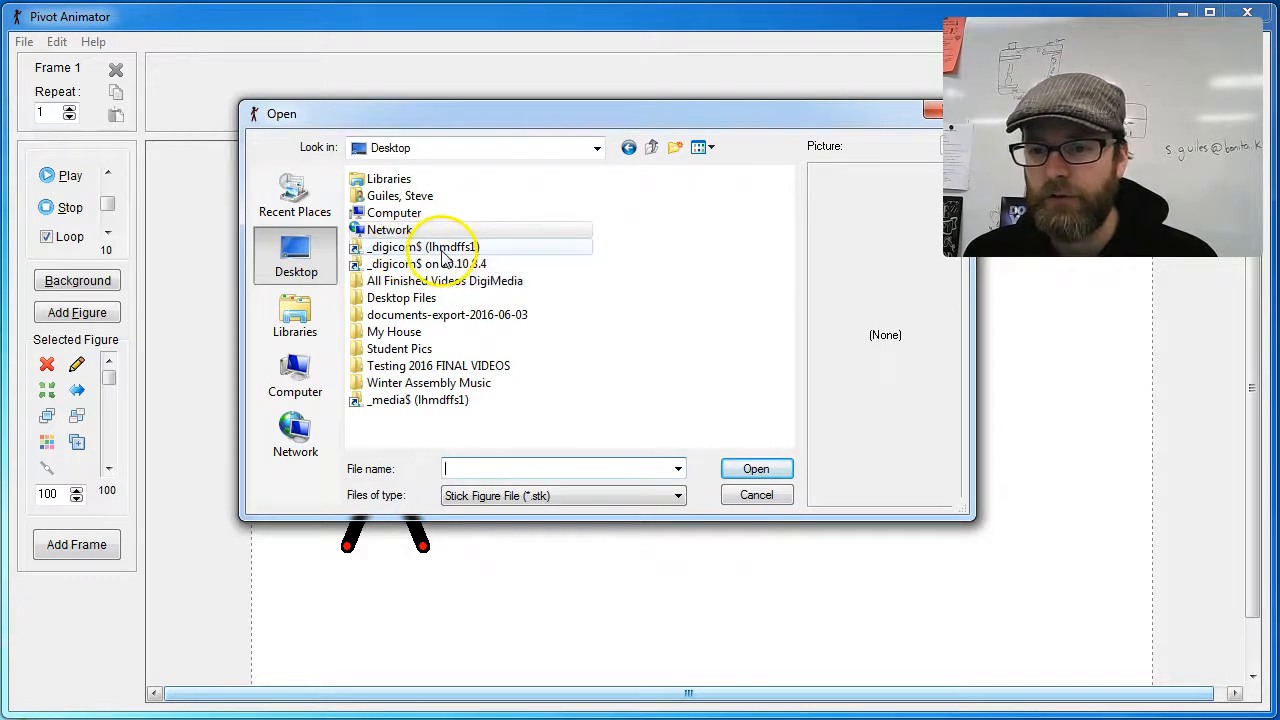
double_click(420, 248)
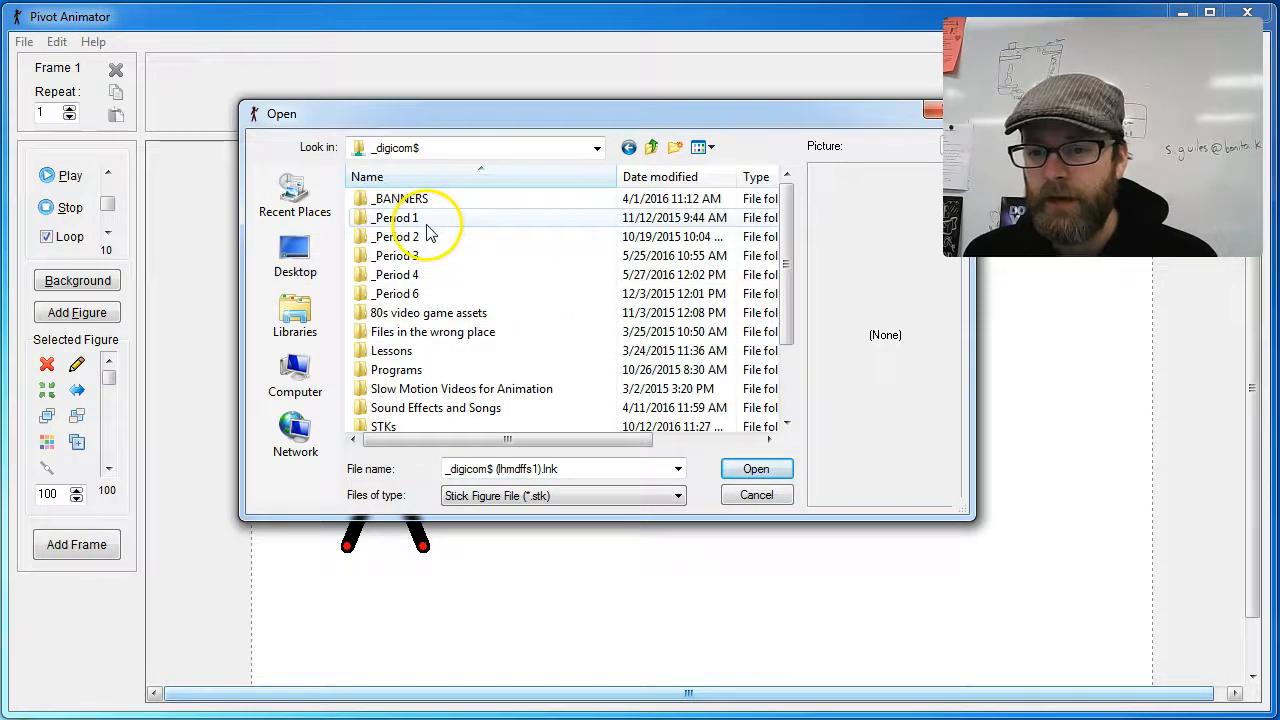
scroll(423, 231, down, 1)
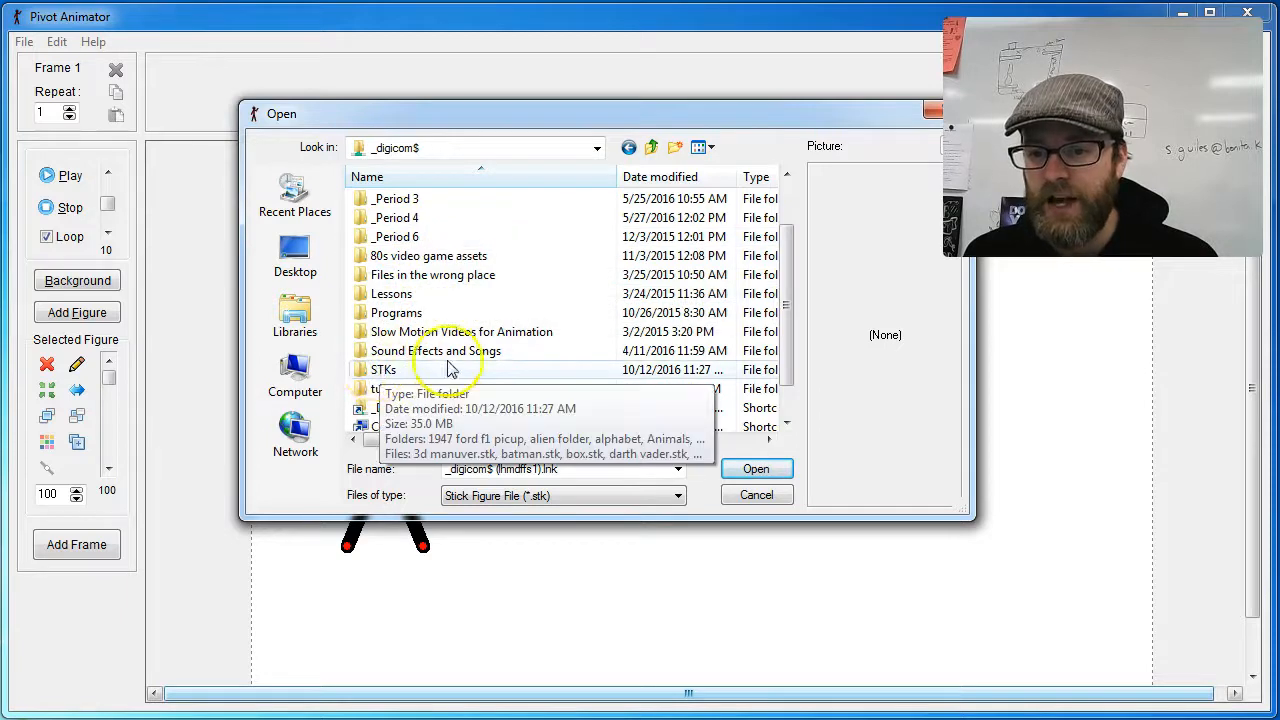
scroll(449, 370, down, 1)
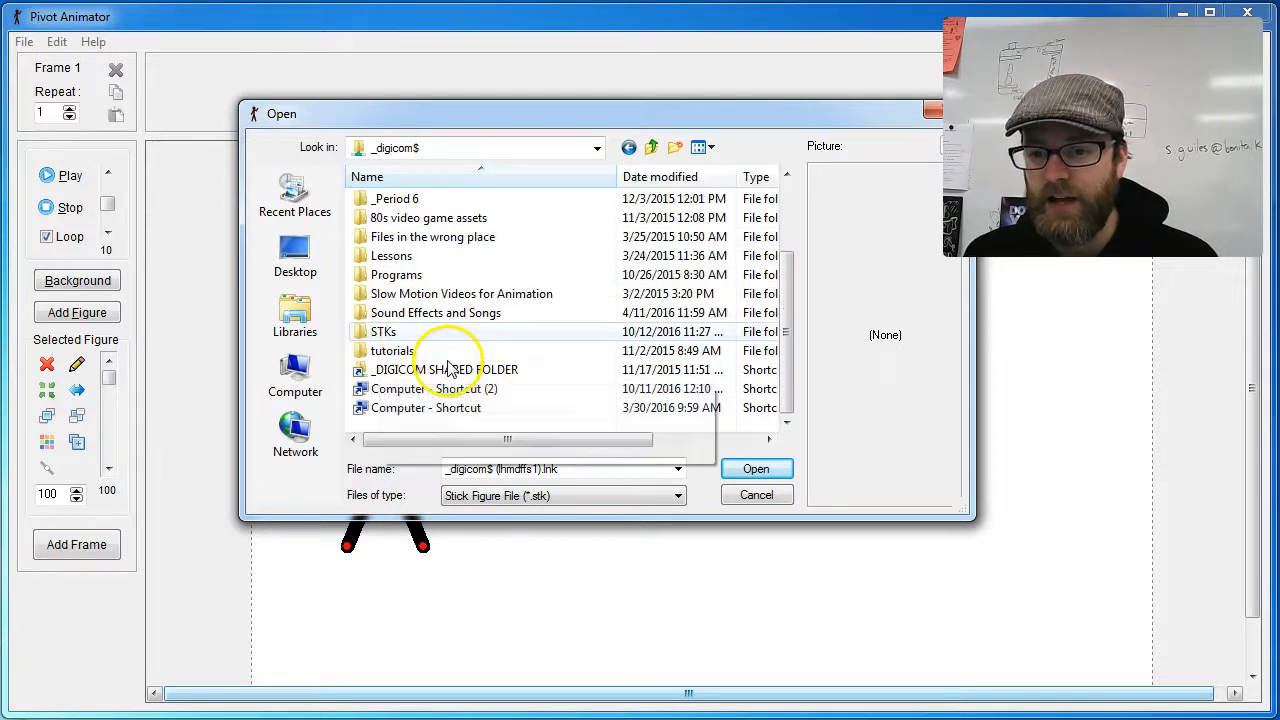
double_click(381, 334)
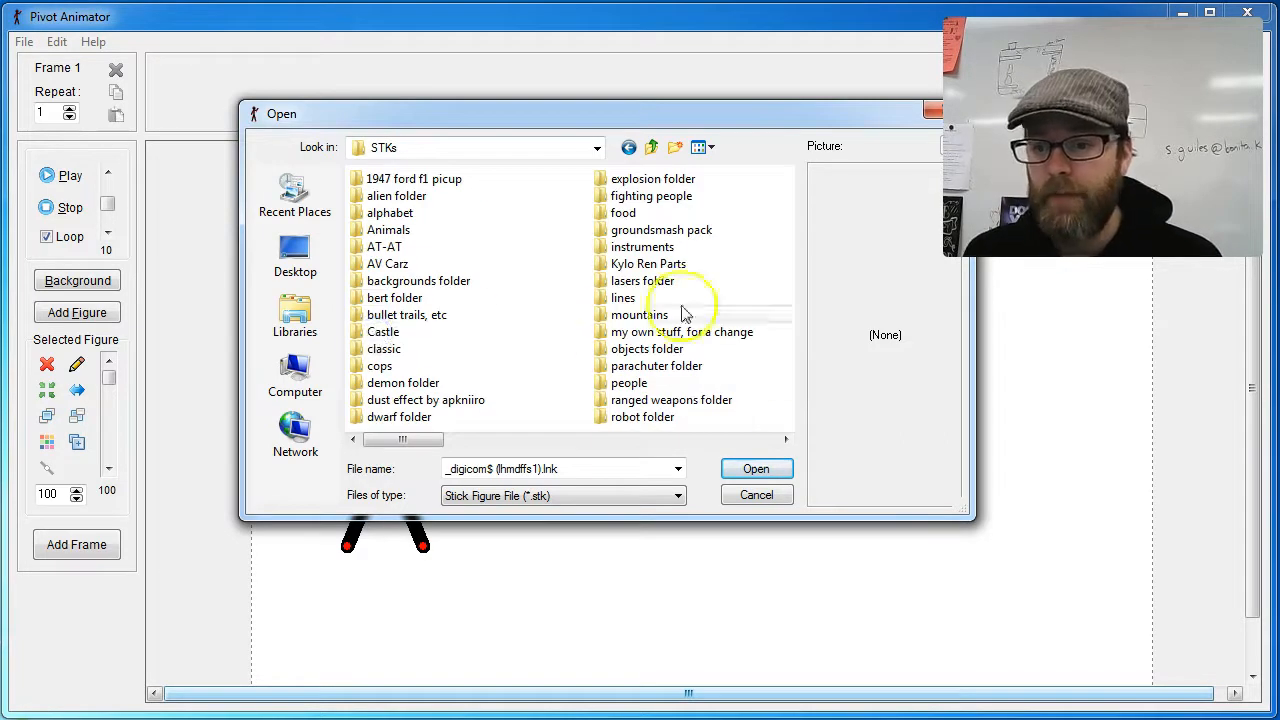
drag(964, 518, 1160, 651)
drag(709, 122, 487, 46)
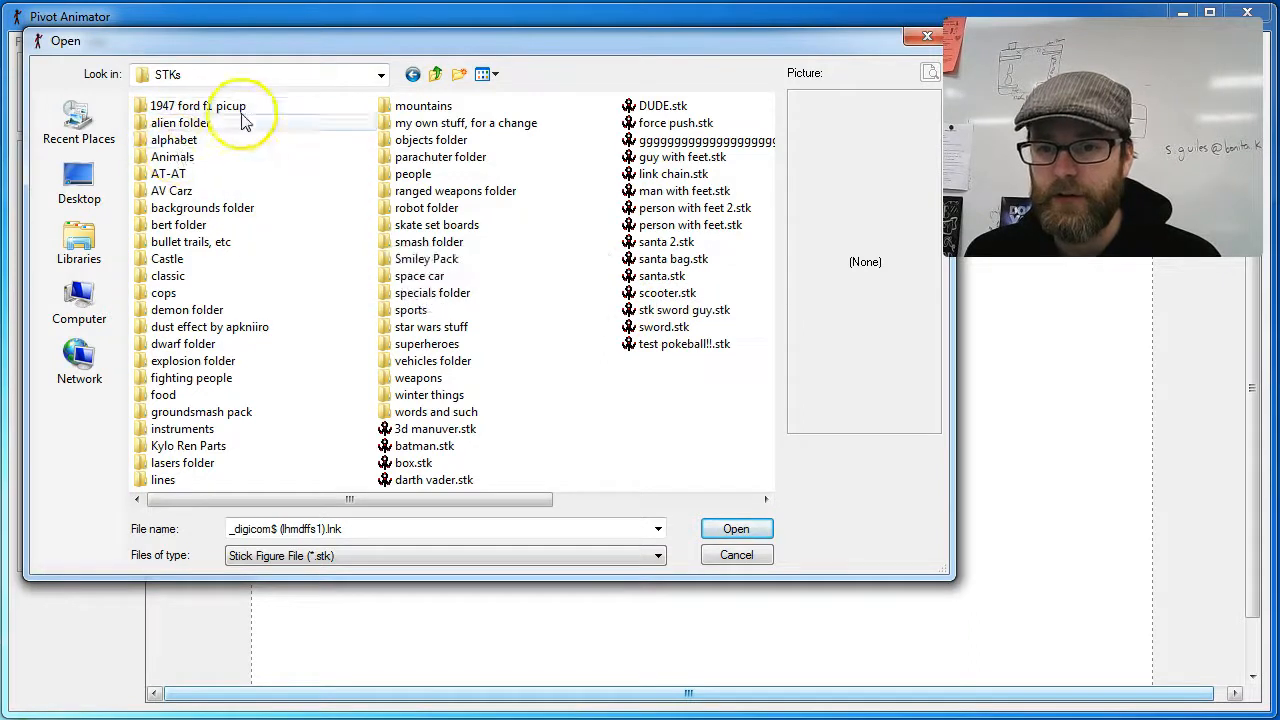
Step: Preview the stick figure files in the alien folder, from alien 2.stk down to super alien's armor.stk
double_click(170, 123)
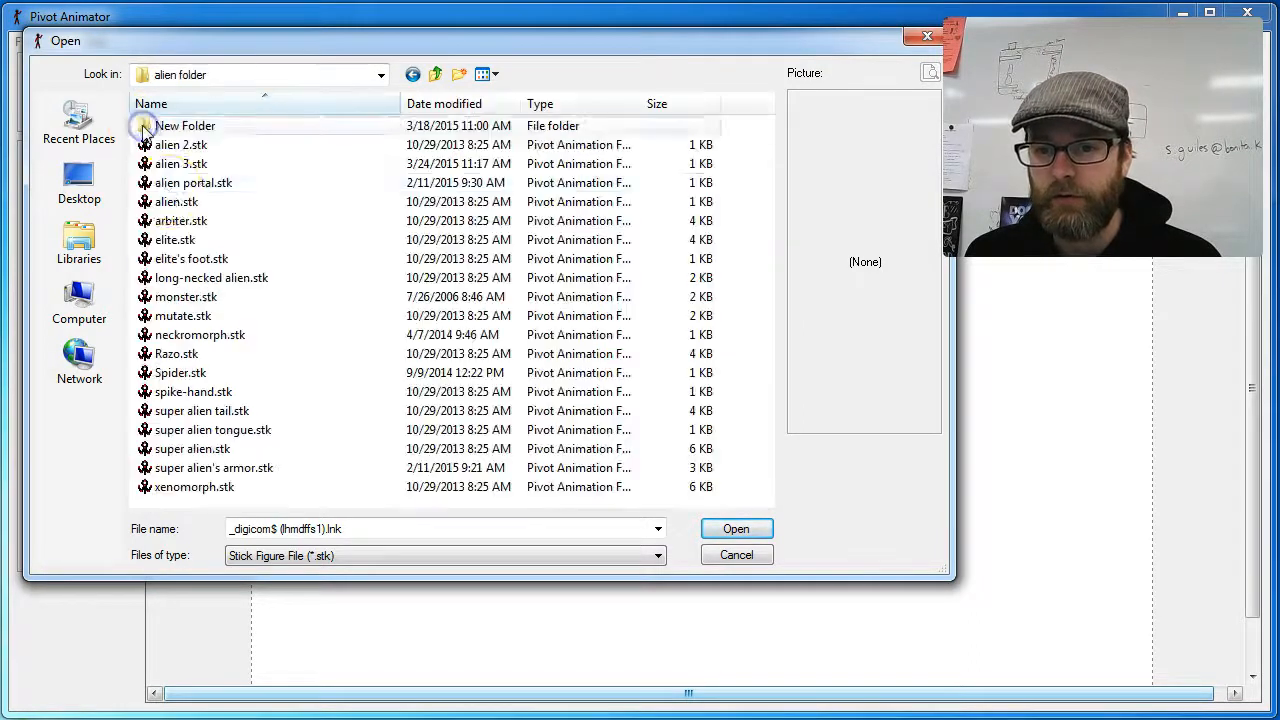
click(176, 147)
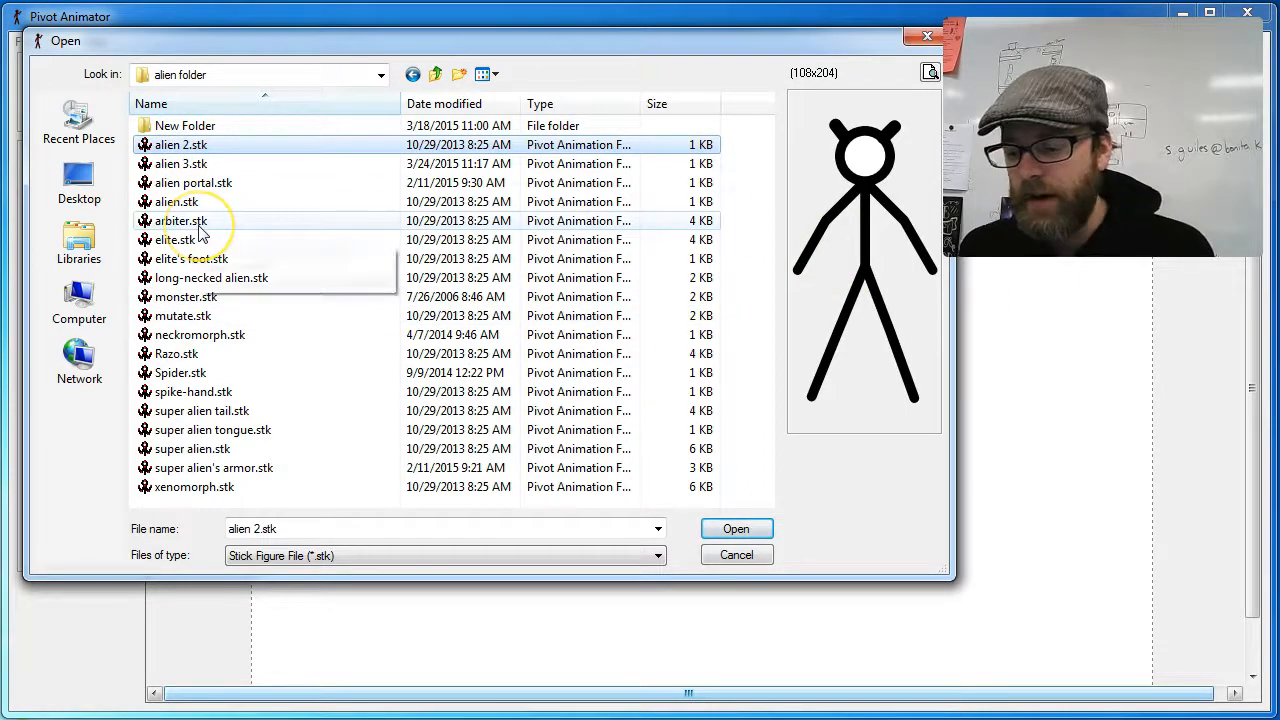
key(Down)
key(Down)
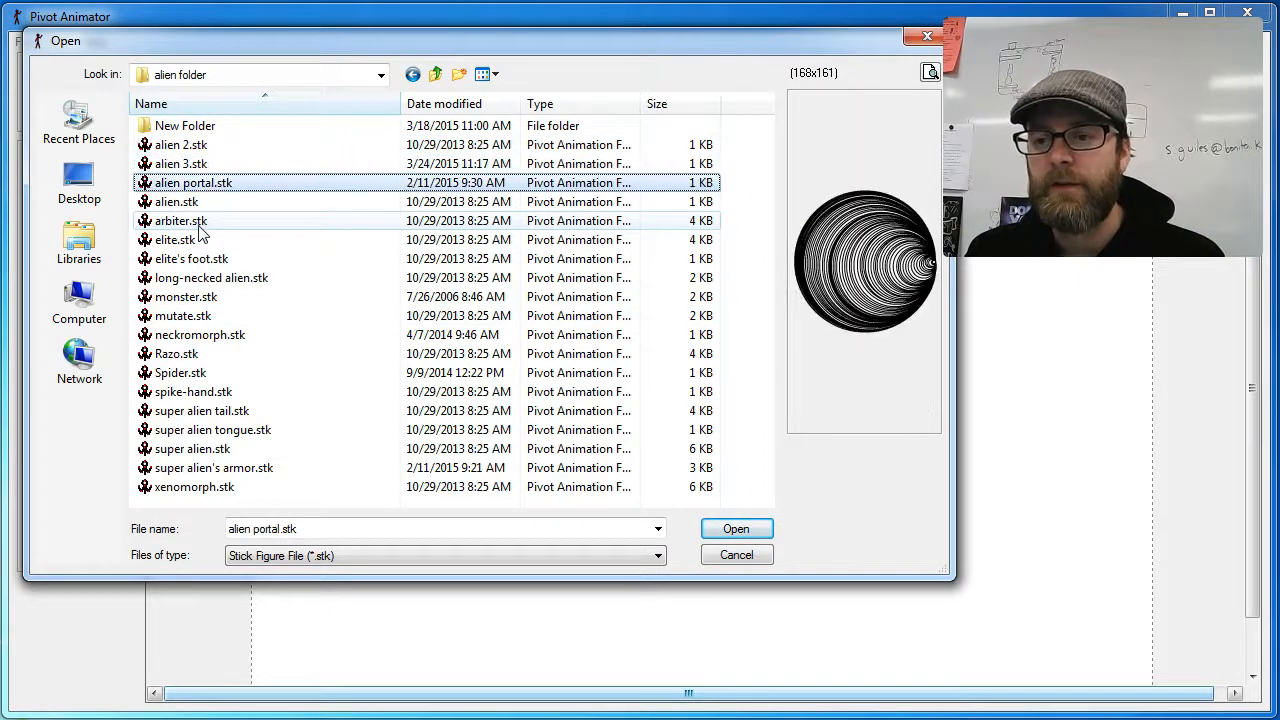
key(Down)
key(Down)
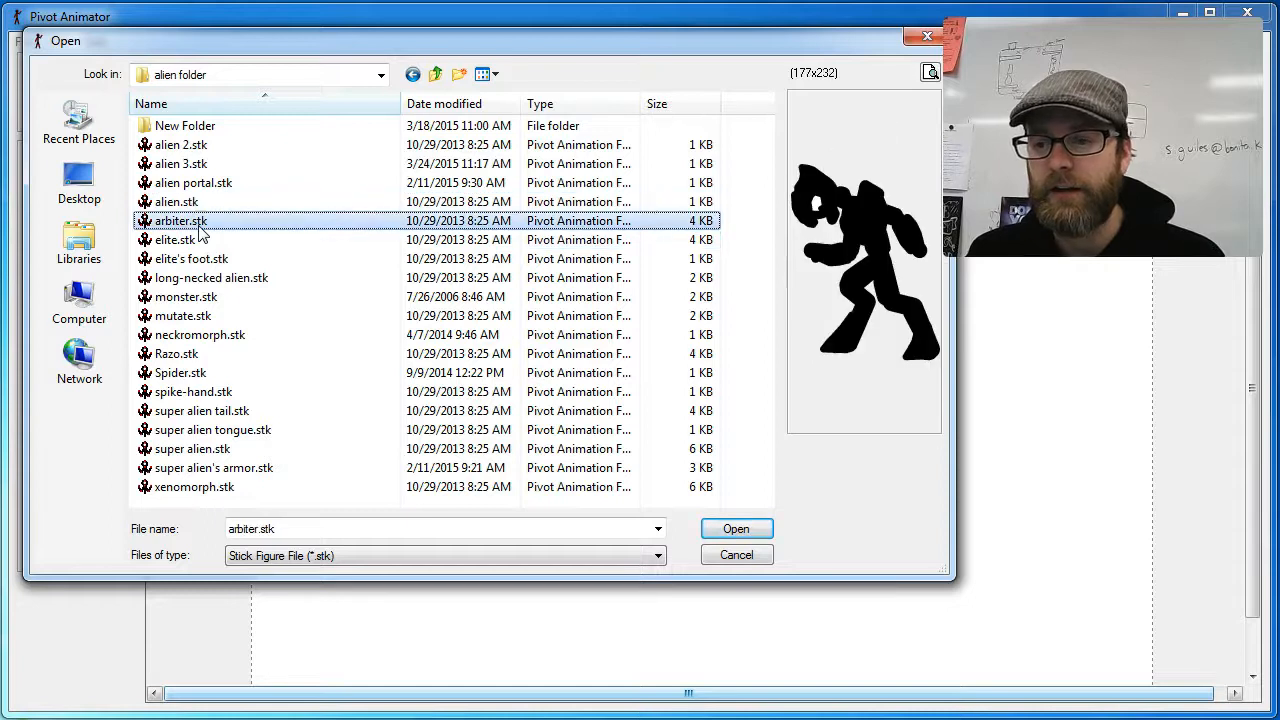
key(Down)
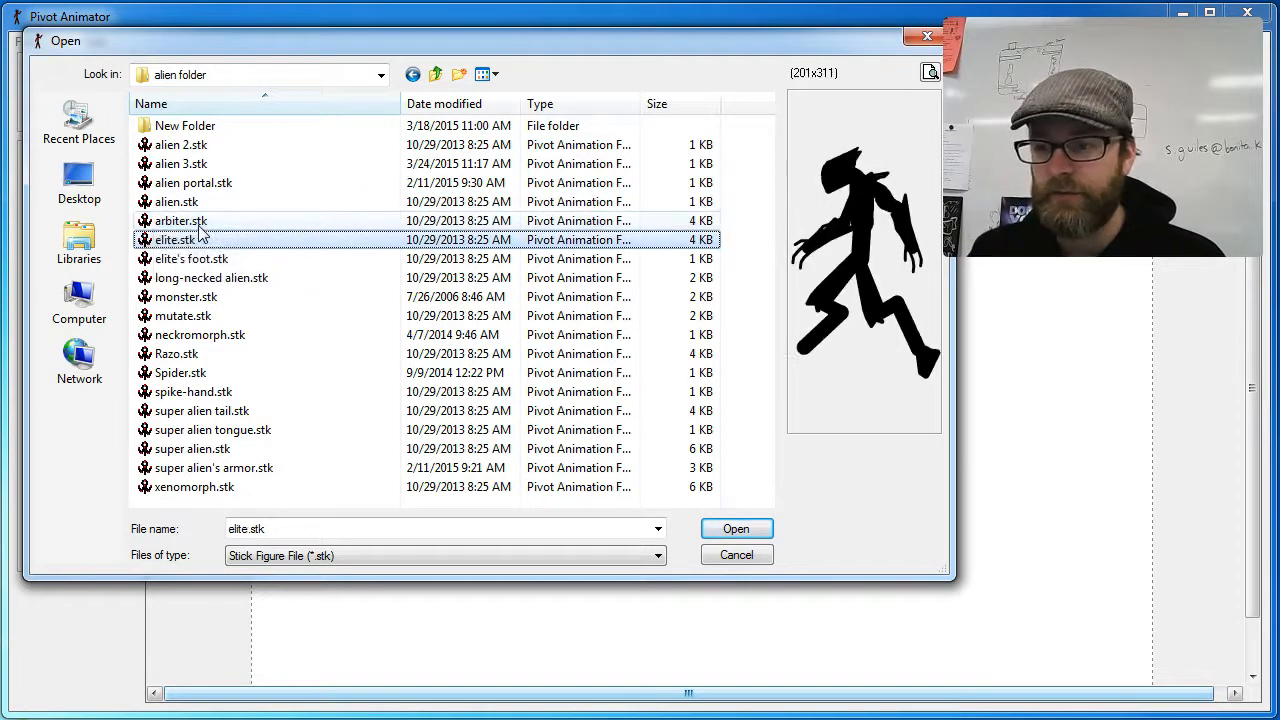
key(Down)
key(Down)
key(Down)
key(Down)
key(Down)
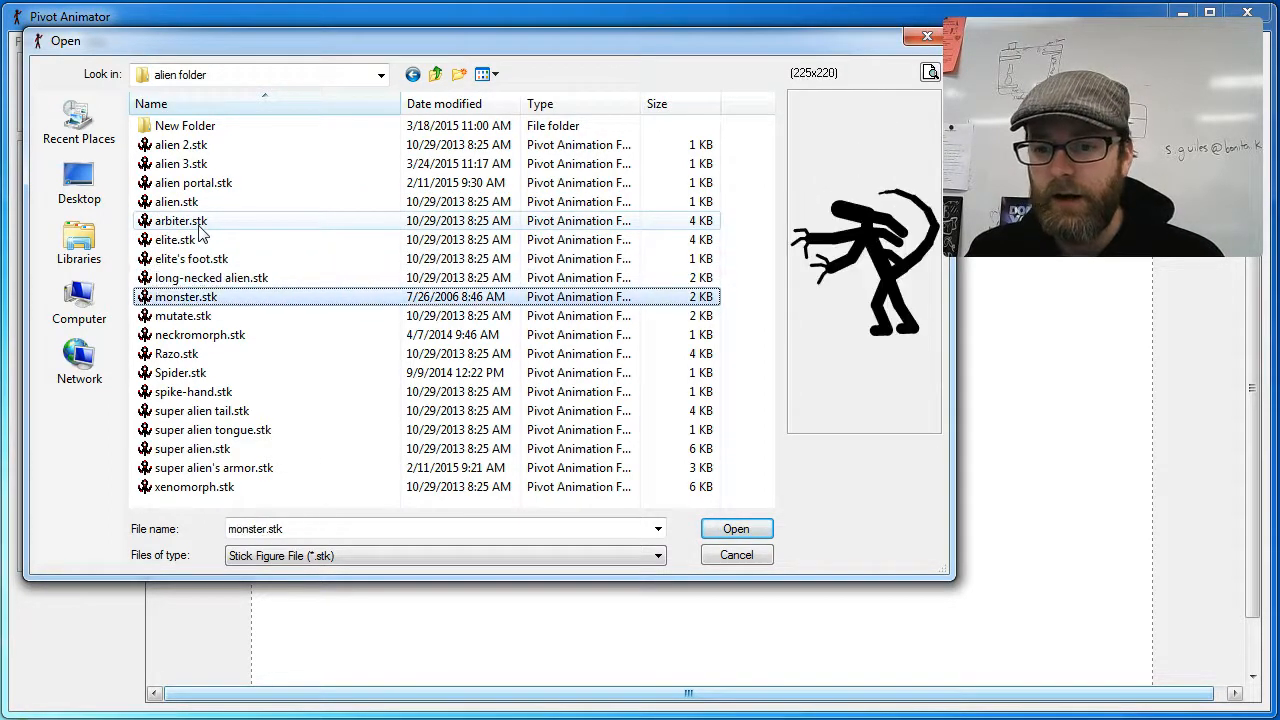
key(Down)
key(Down)
key(Down)
key(Down)
key(Down)
key(Down)
key(Down)
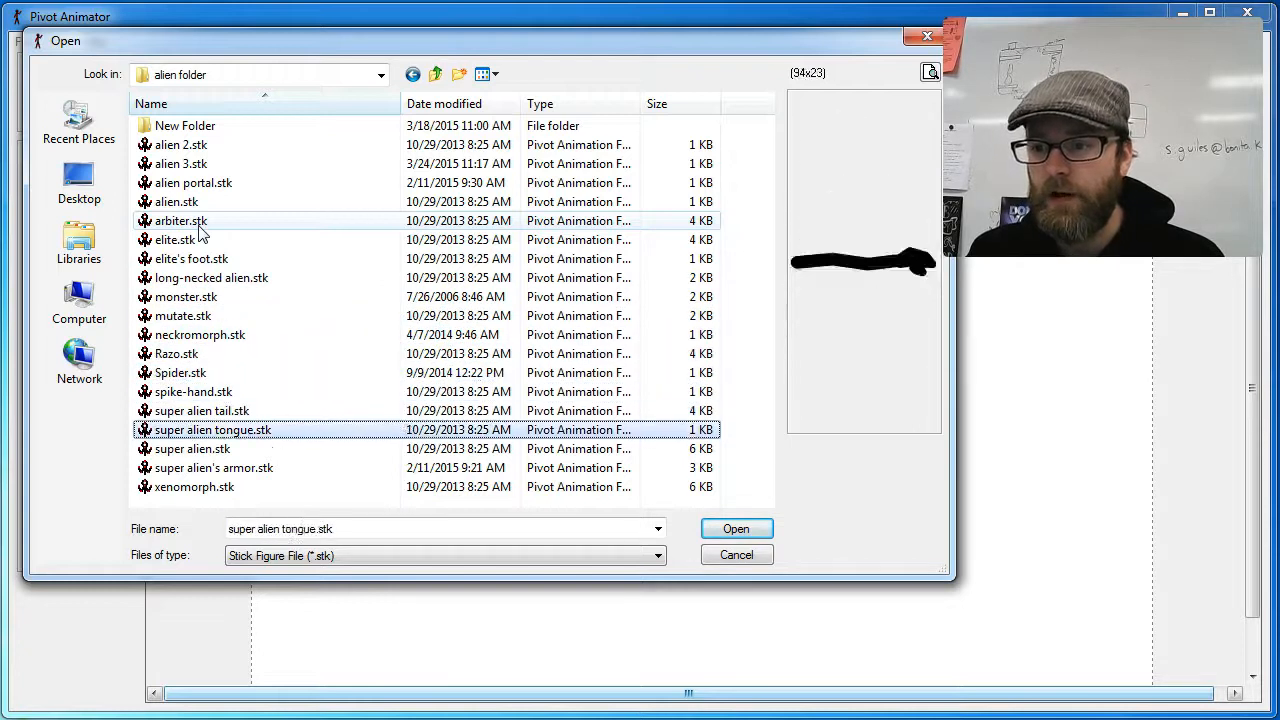
Step: Preview the files in the AT-AT folder and load the body, head, back leg and front leg figures together
click(432, 77)
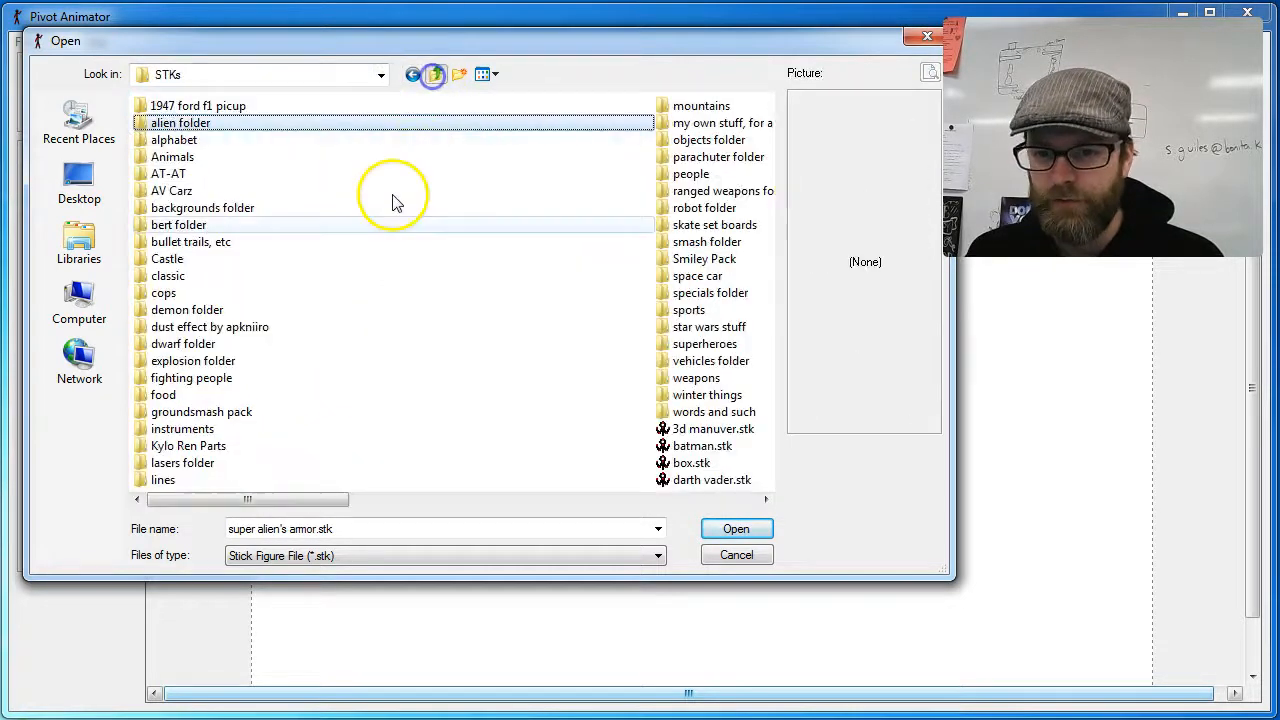
double_click(152, 175)
click(174, 182)
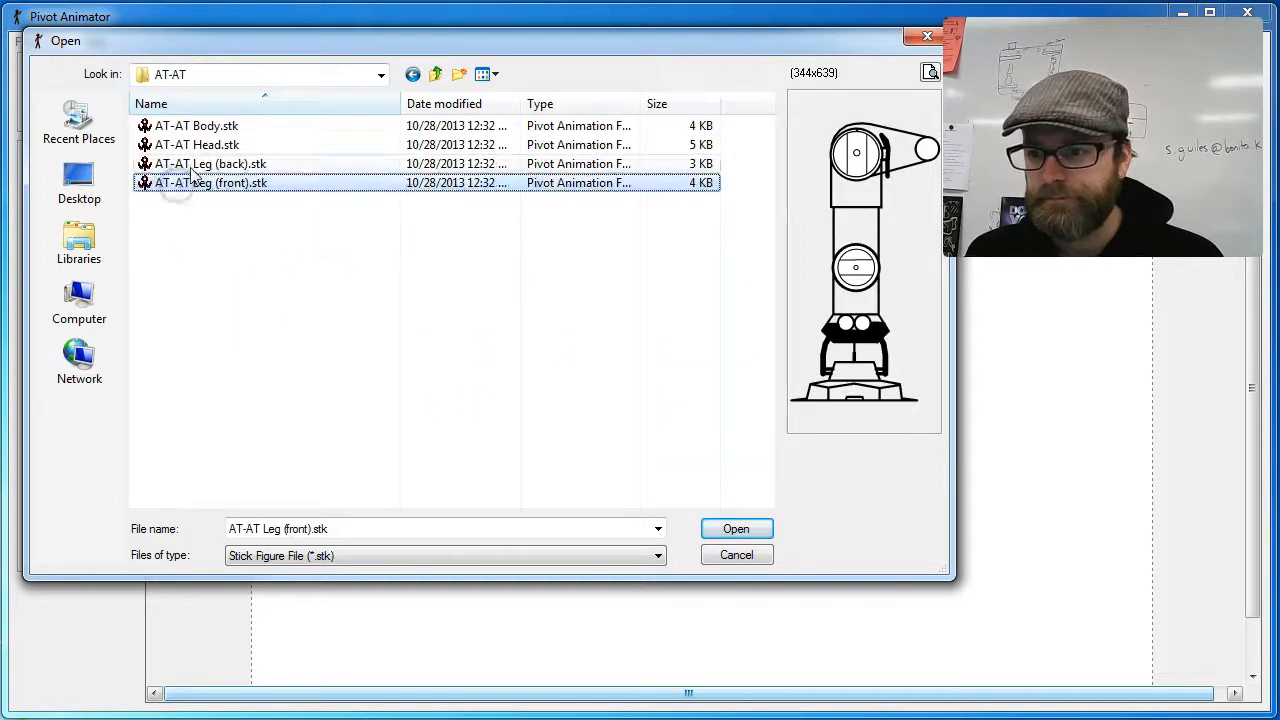
click(190, 165)
click(201, 145)
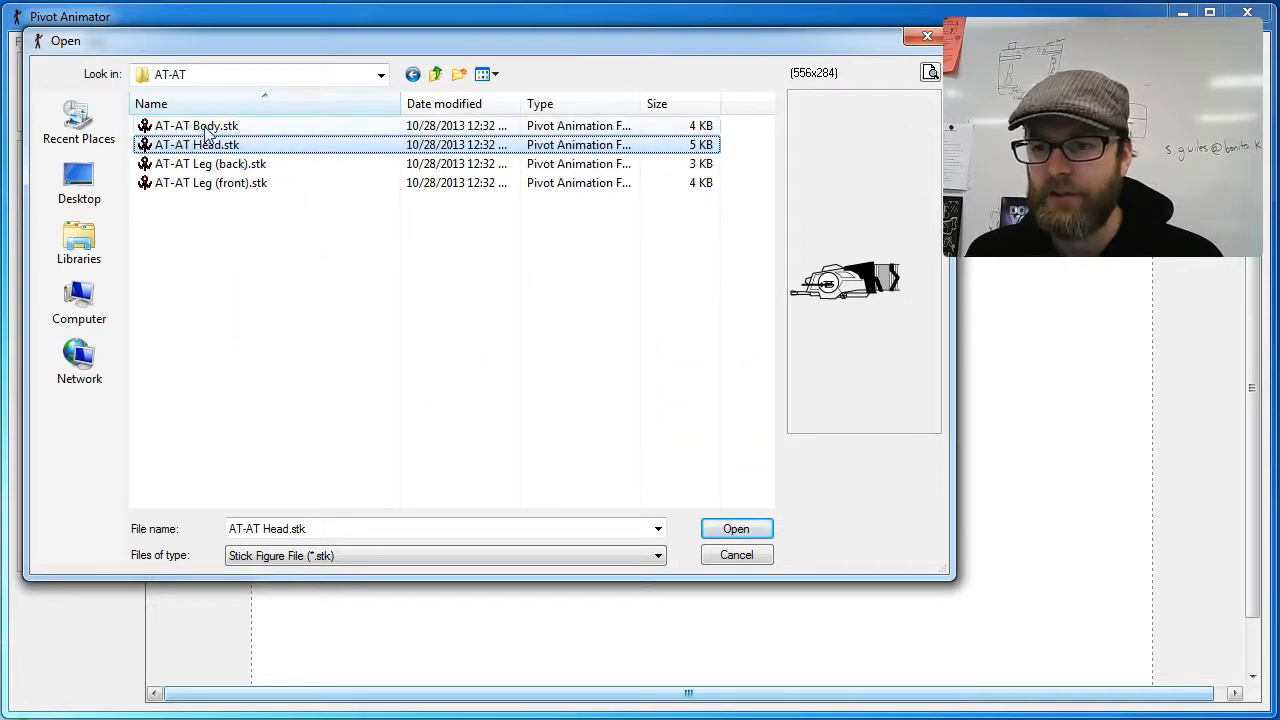
click(205, 127)
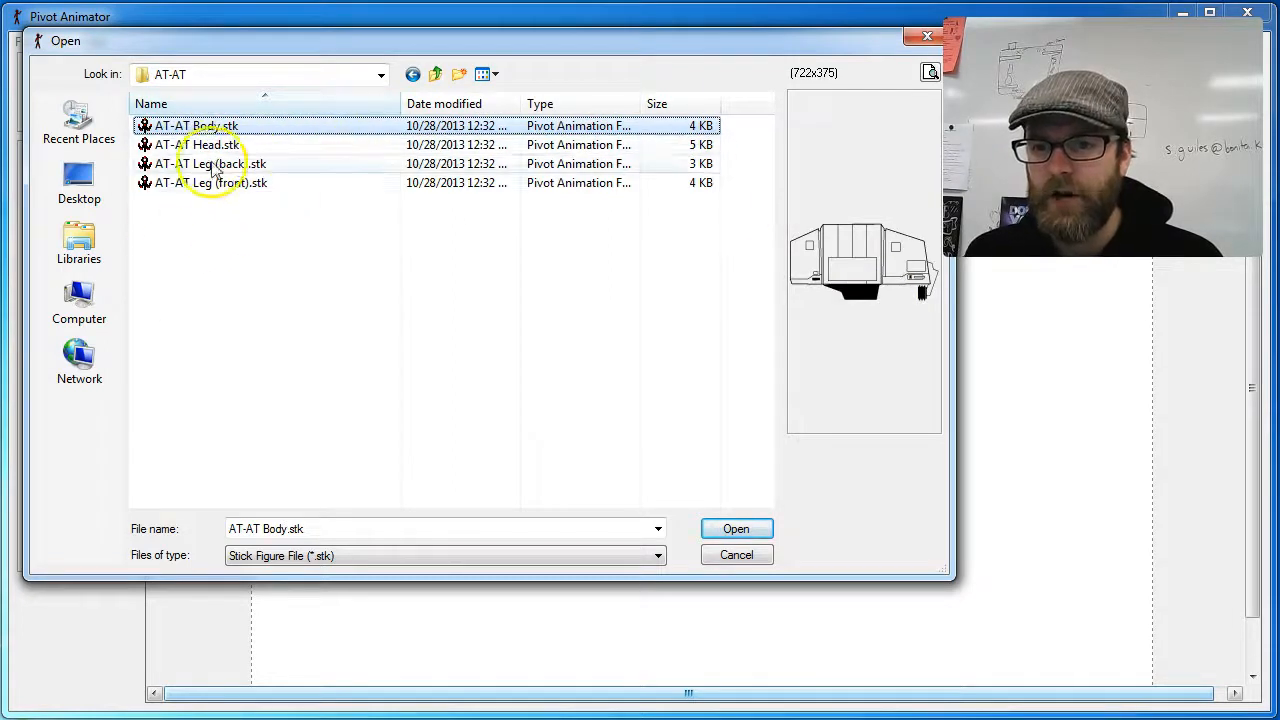
shift+click(207, 183)
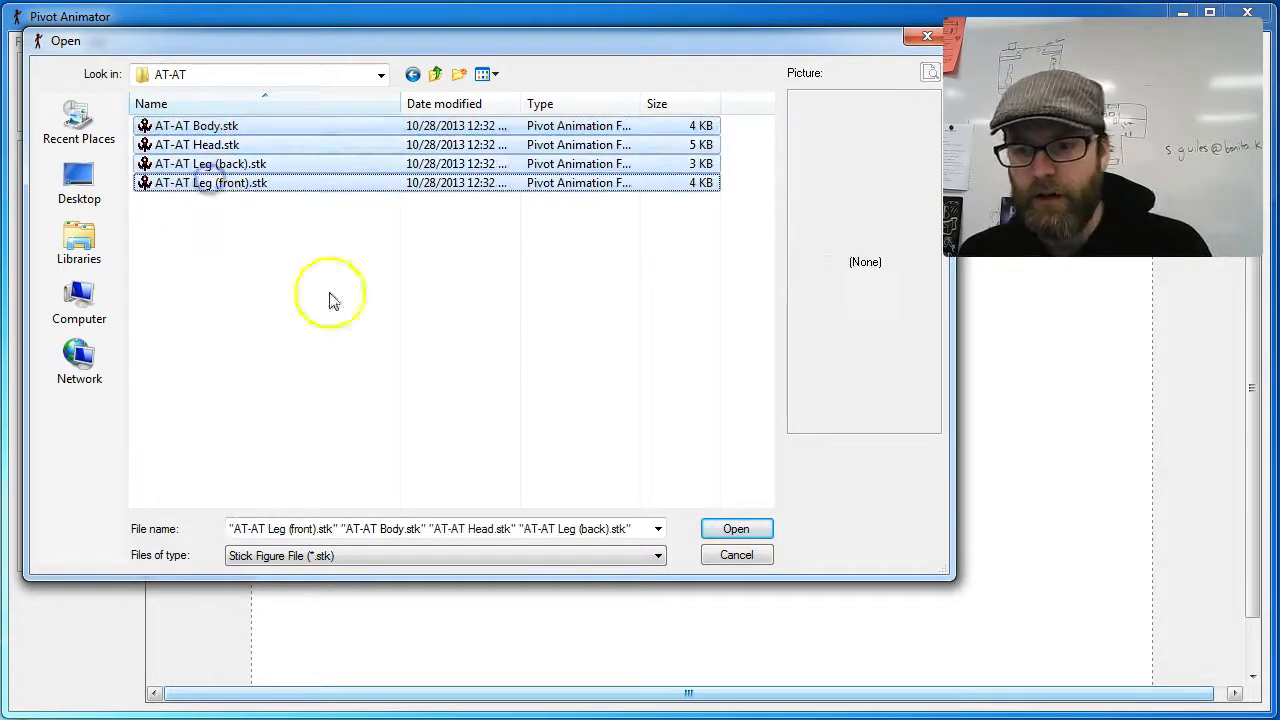
click(740, 530)
Step: Scale the AT-AT body to 50 and move it to the right of the other figures
drag(703, 442, 396, 438)
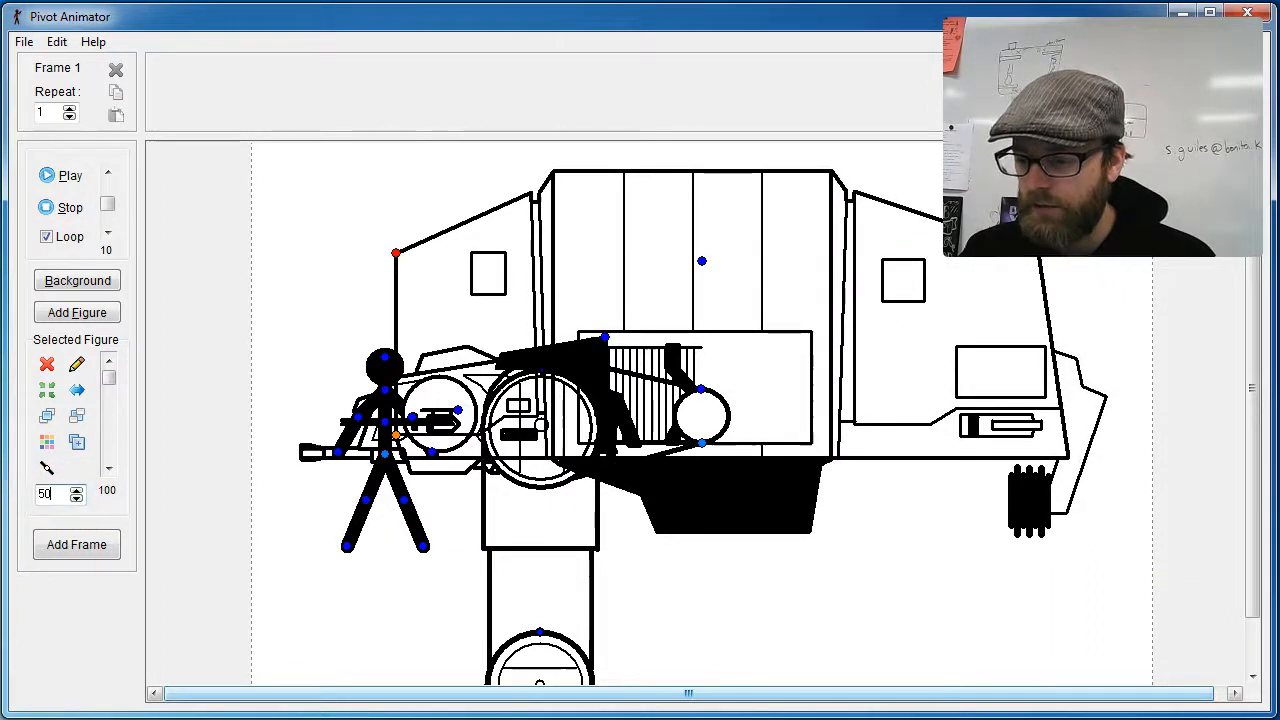
key(Return)
drag(398, 435, 665, 388)
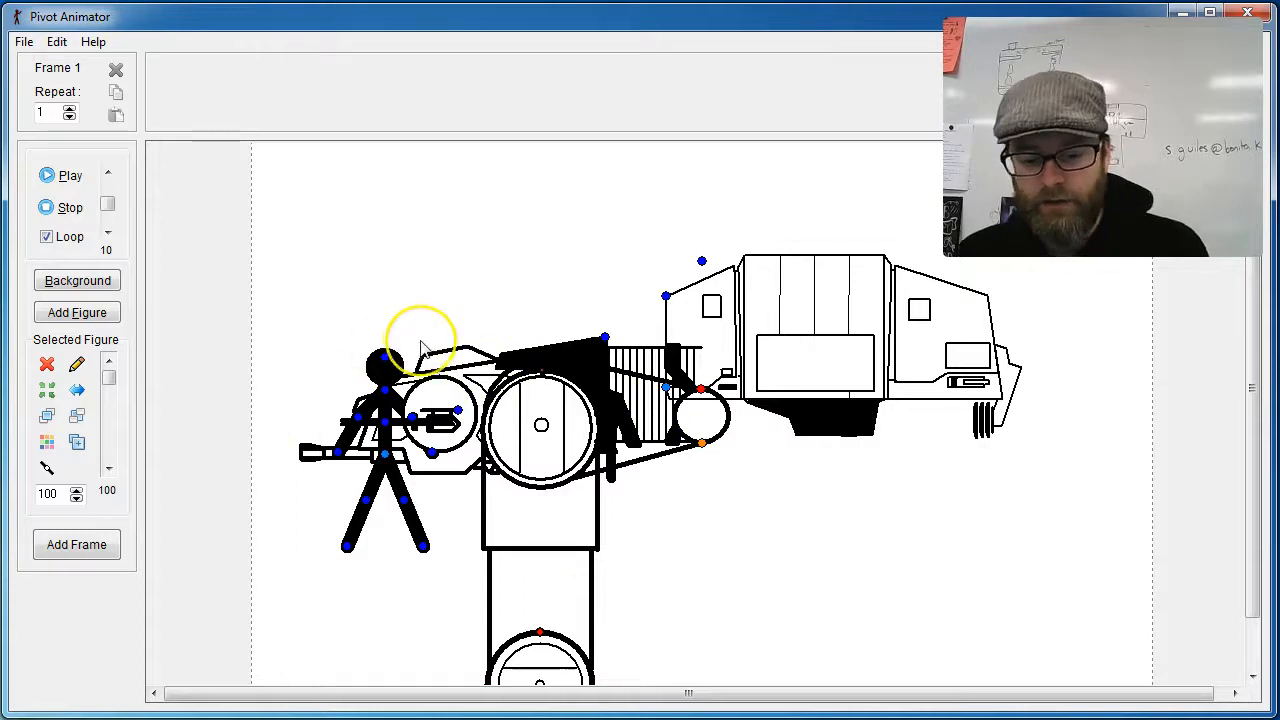
Step: Undo the AT-AT body's changes and the loading of the AT-AT parts, leaving only the stick figure
key(ctrl+z)
key(ctrl+z)
key(ctrl+z)
key(ctrl+z)
key(ctrl+z)
key(ctrl+z)
key(ctrl+z)
key(ctrl+z)
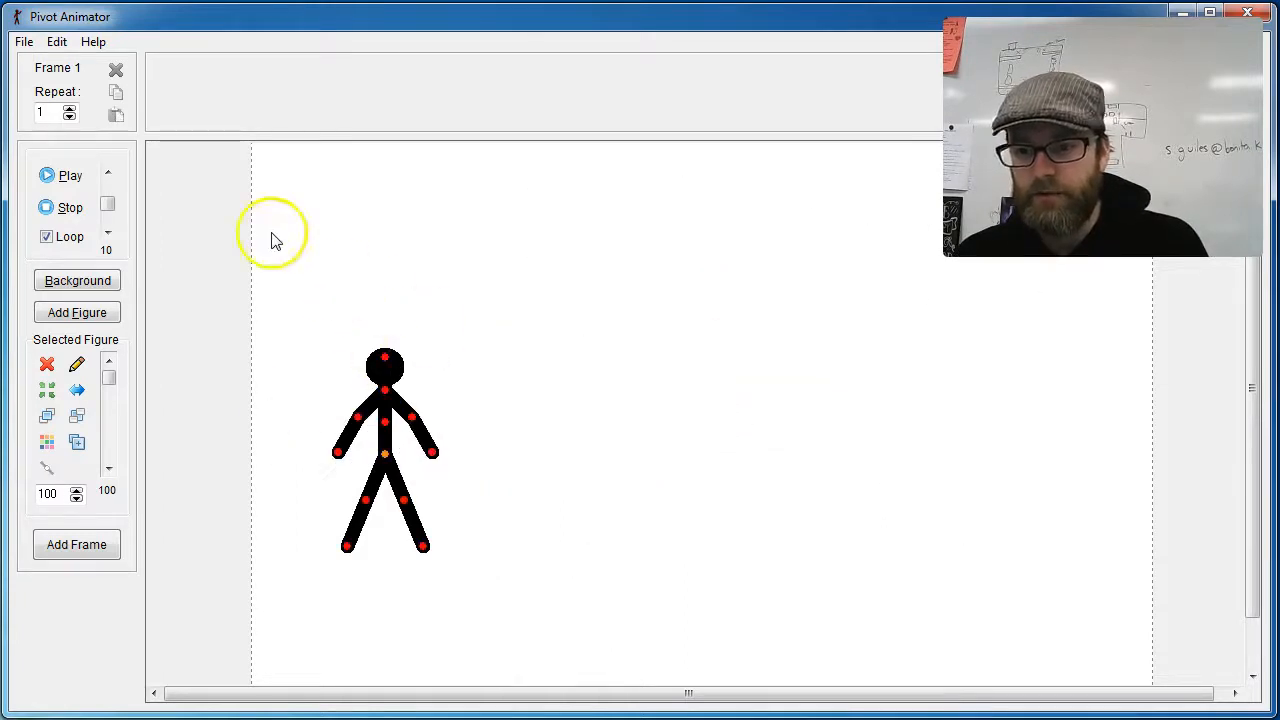
Step: Start loading another figure type and open the Castle folder inside STKs
click(24, 41)
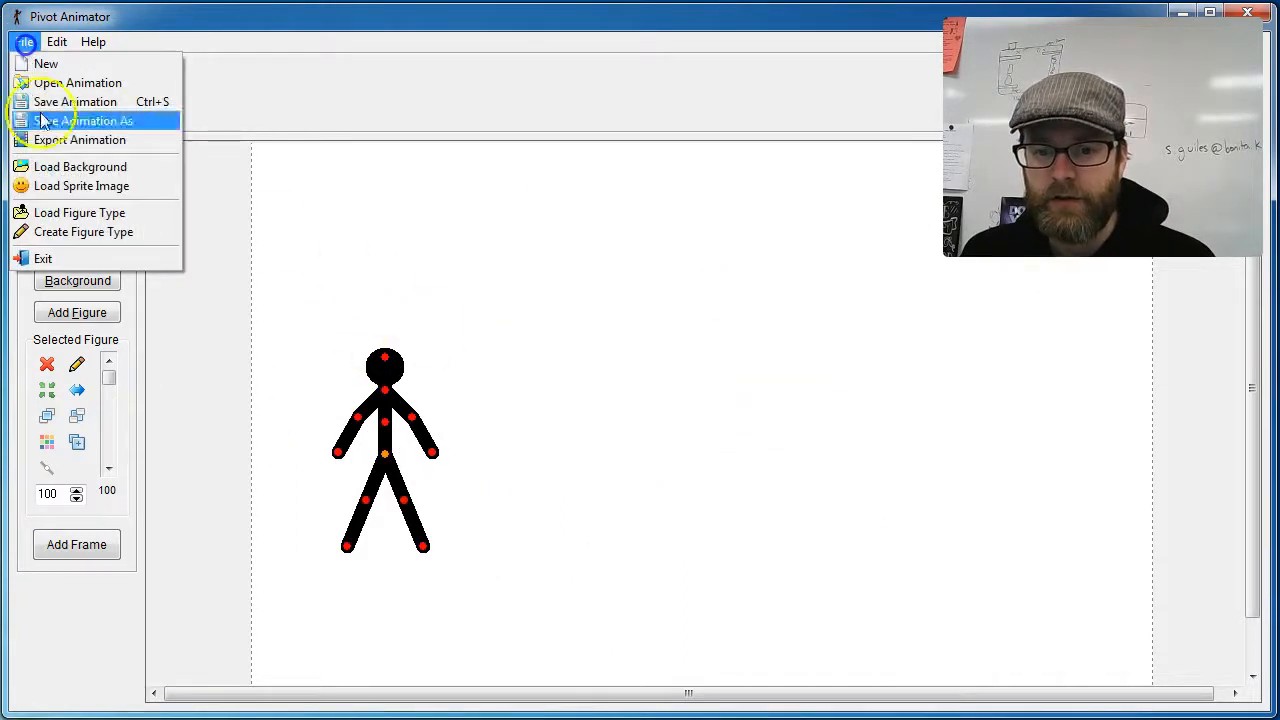
click(105, 212)
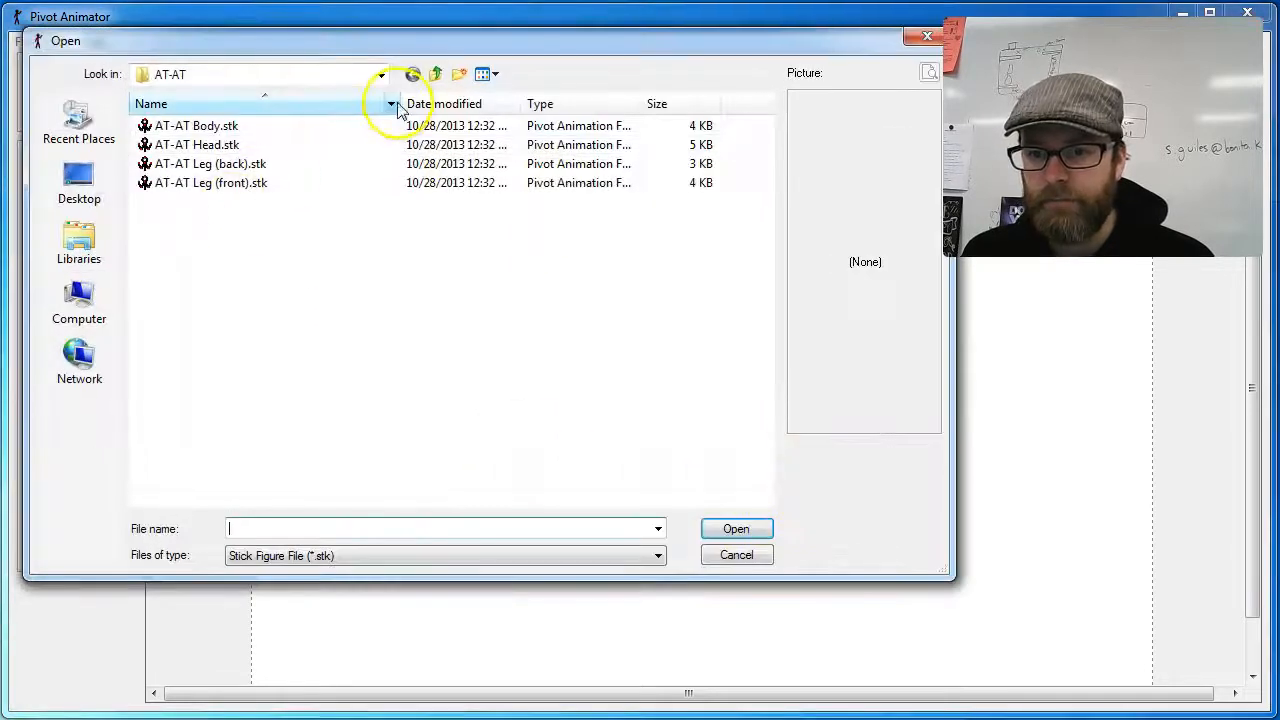
click(435, 74)
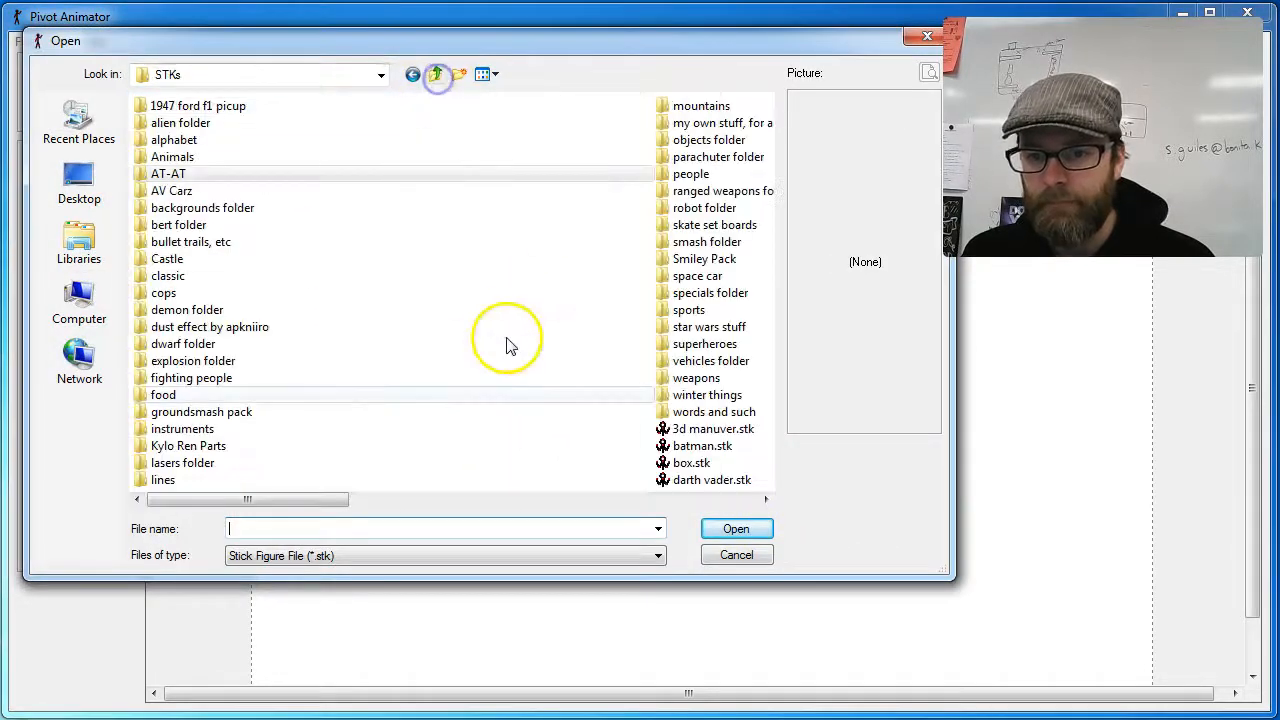
double_click(180, 259)
Step: Compare the previews of the castle and hammer figures and load castle.stk into the frame
click(192, 126)
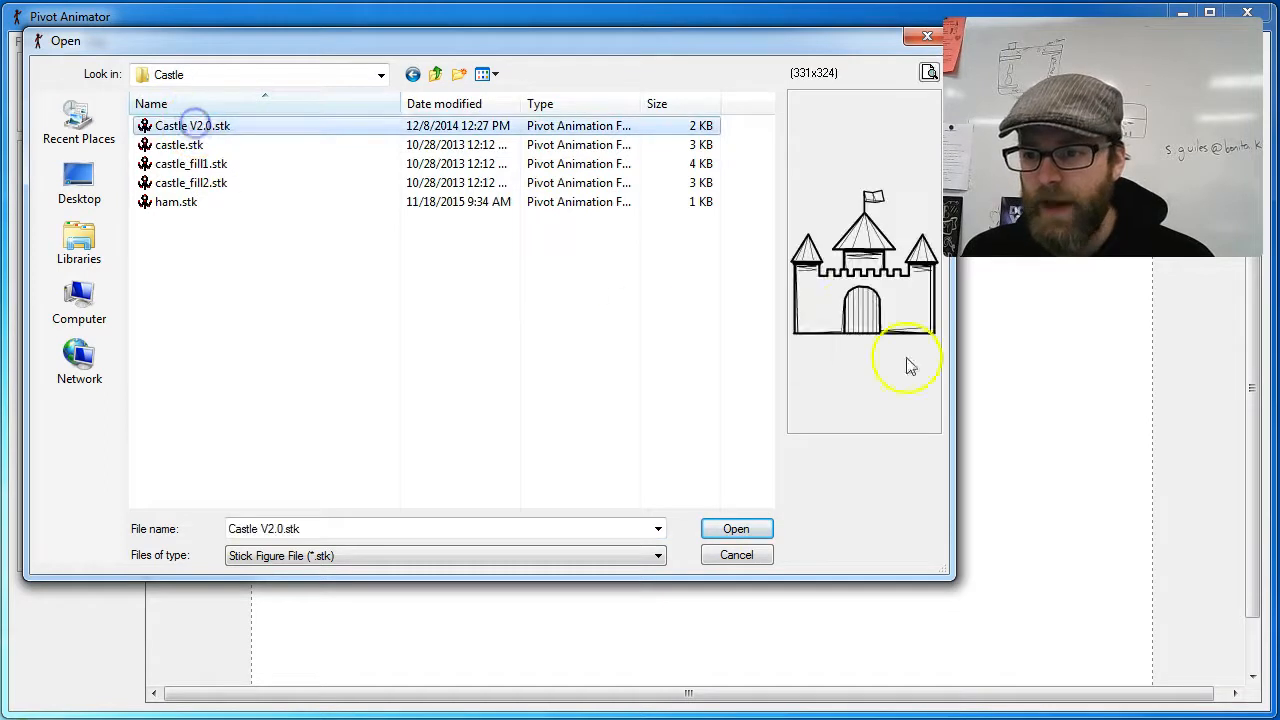
click(194, 144)
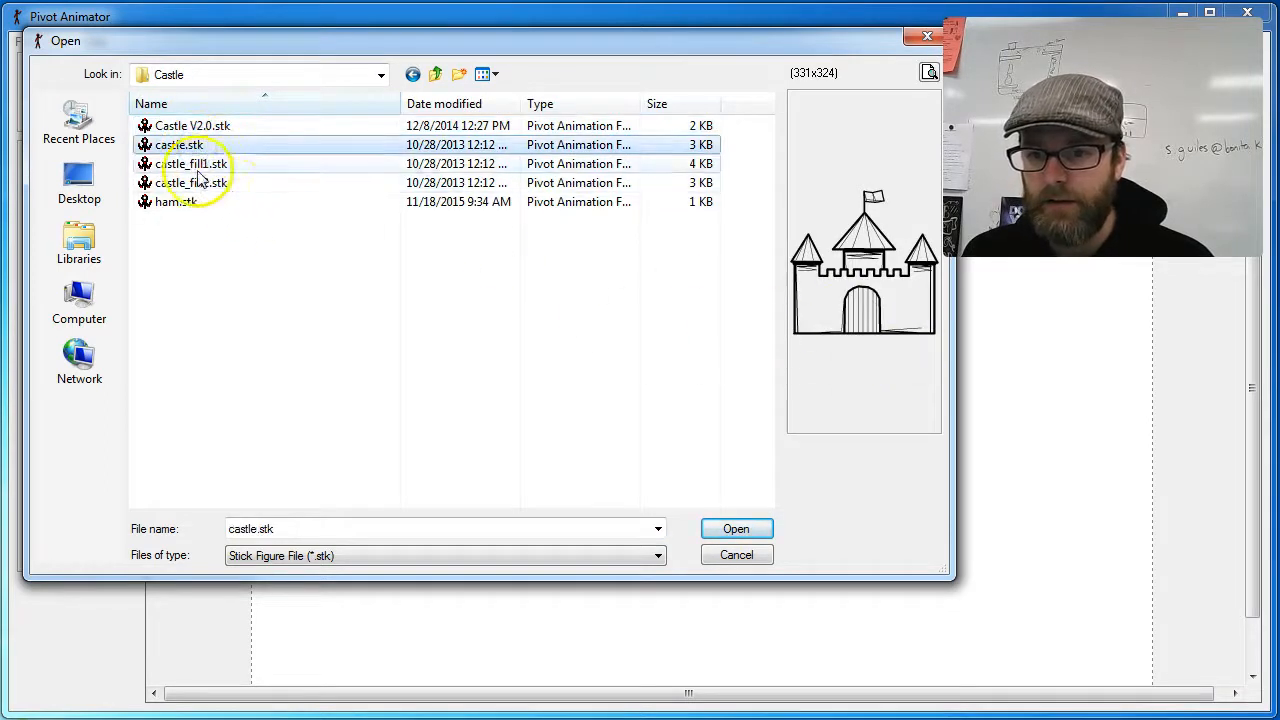
click(195, 166)
click(180, 182)
click(180, 200)
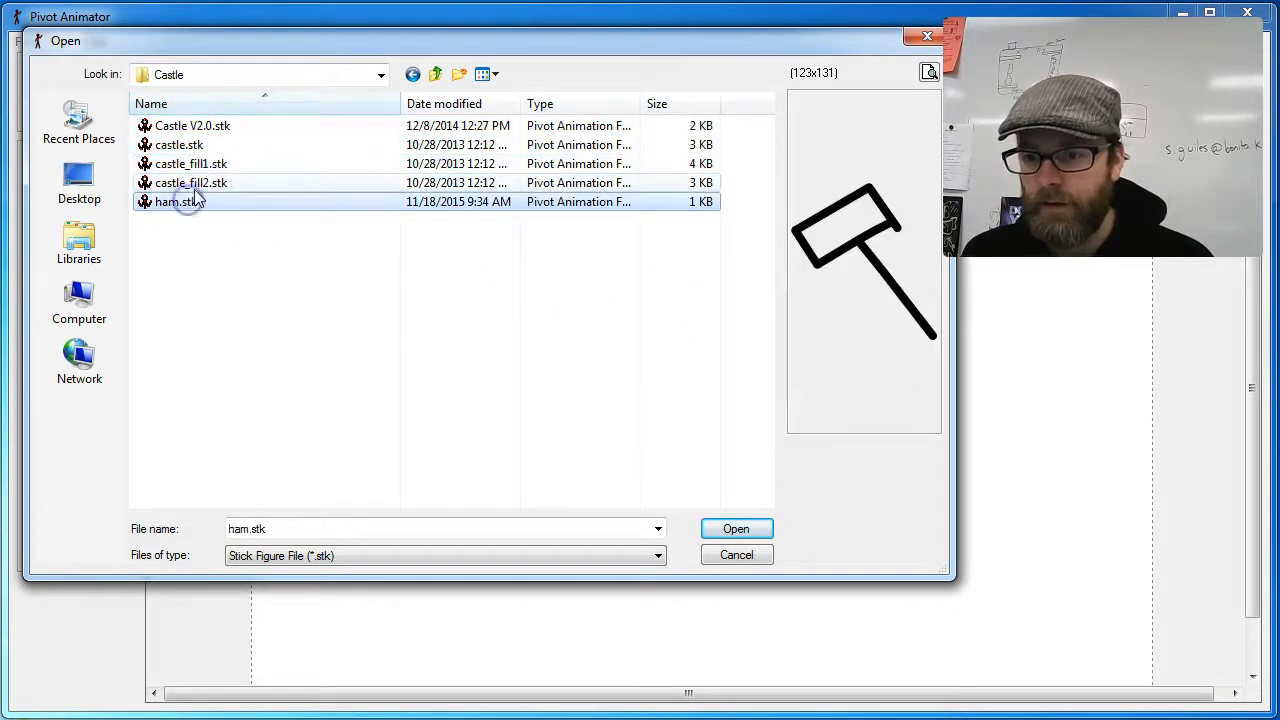
click(190, 182)
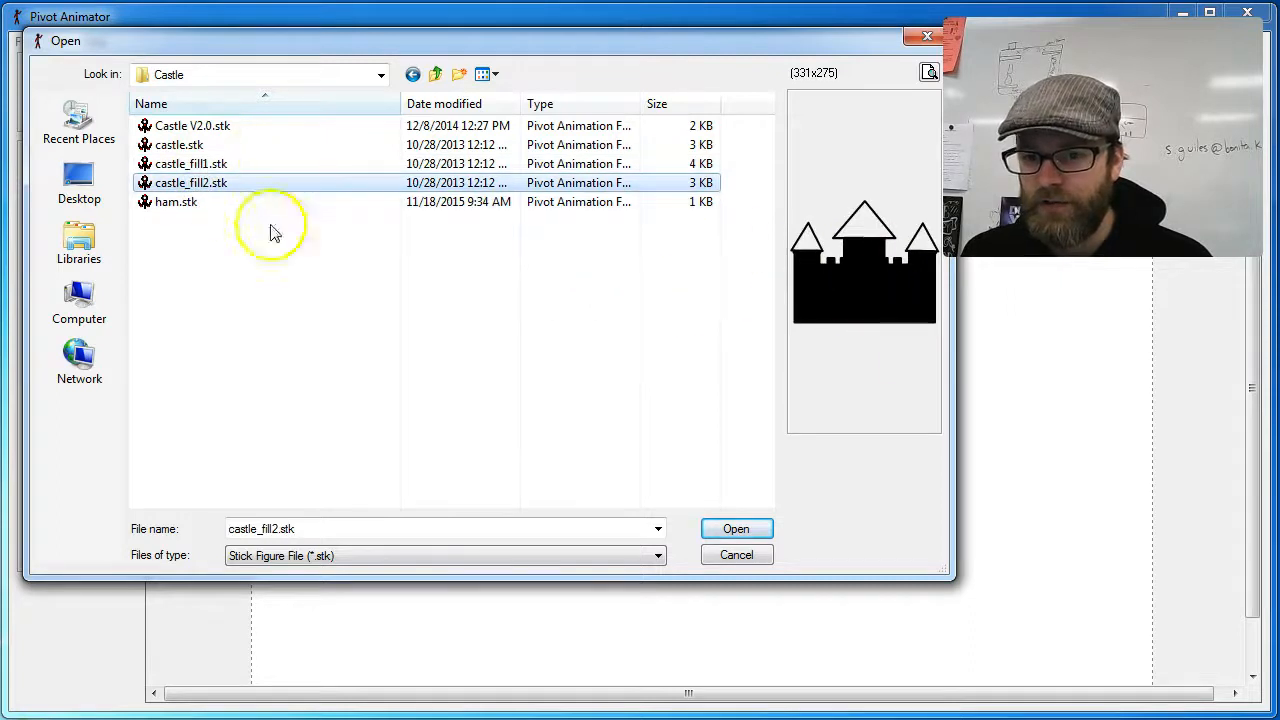
click(195, 164)
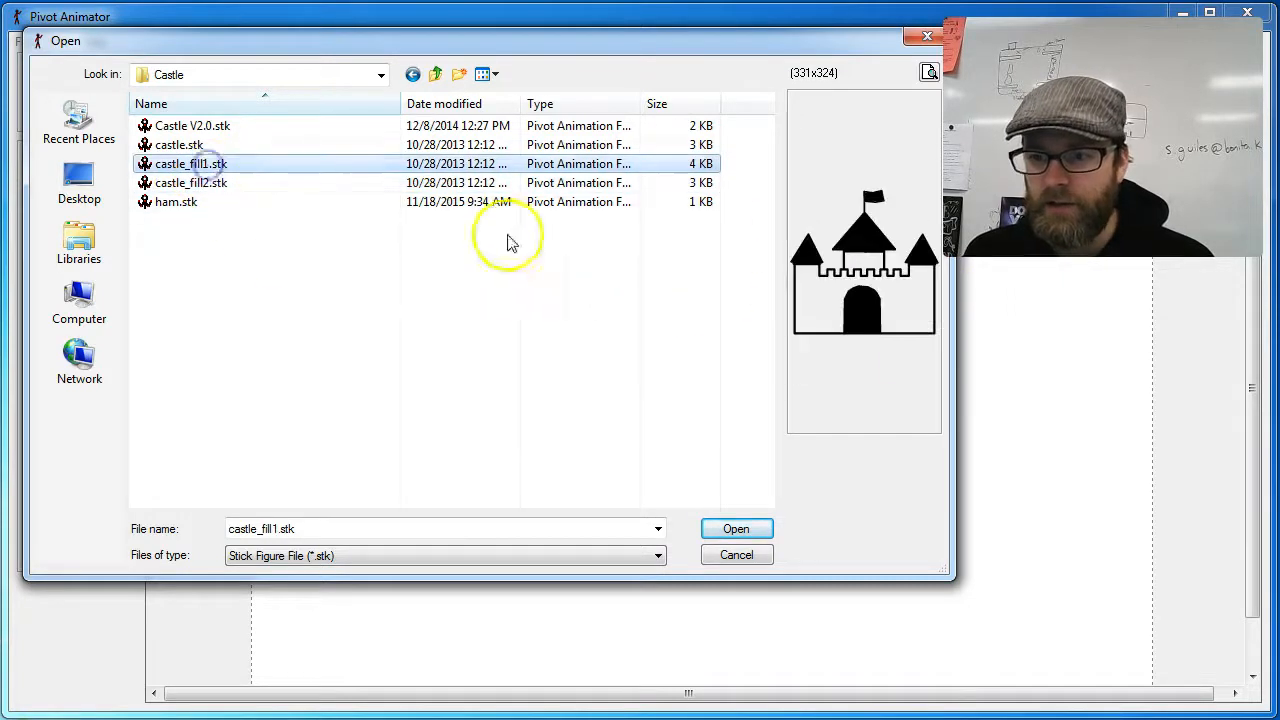
click(190, 145)
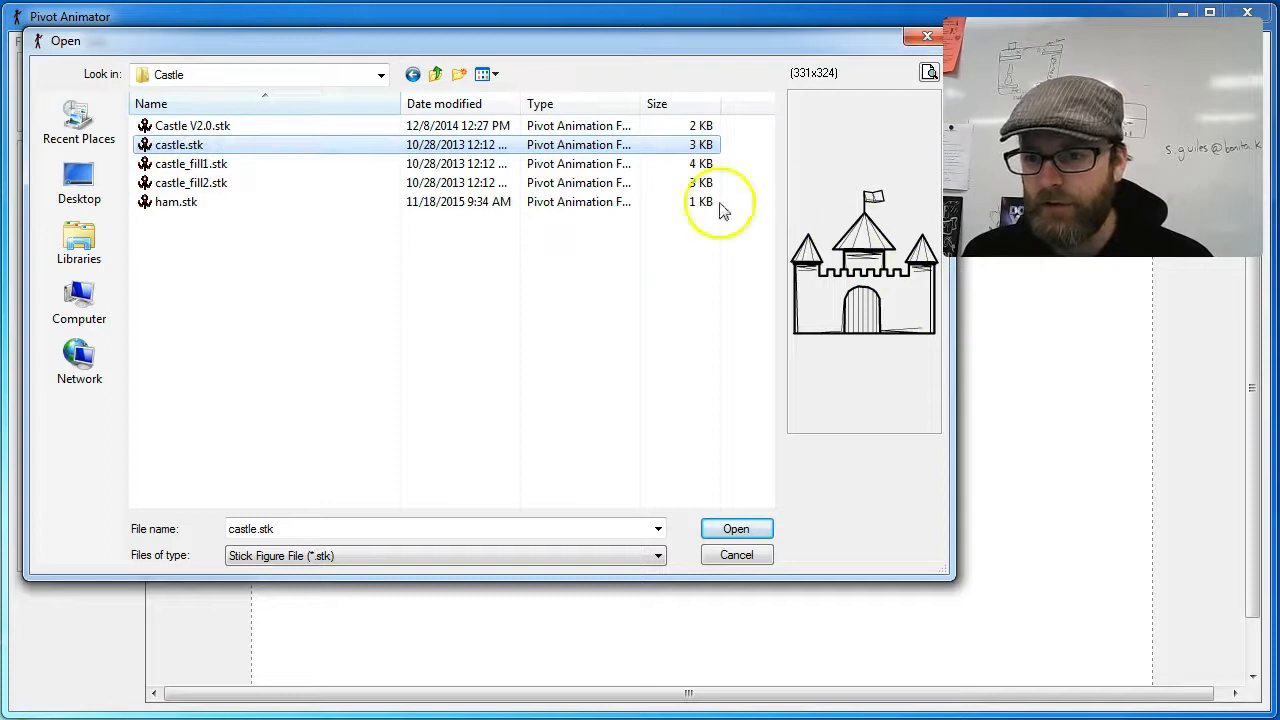
click(752, 536)
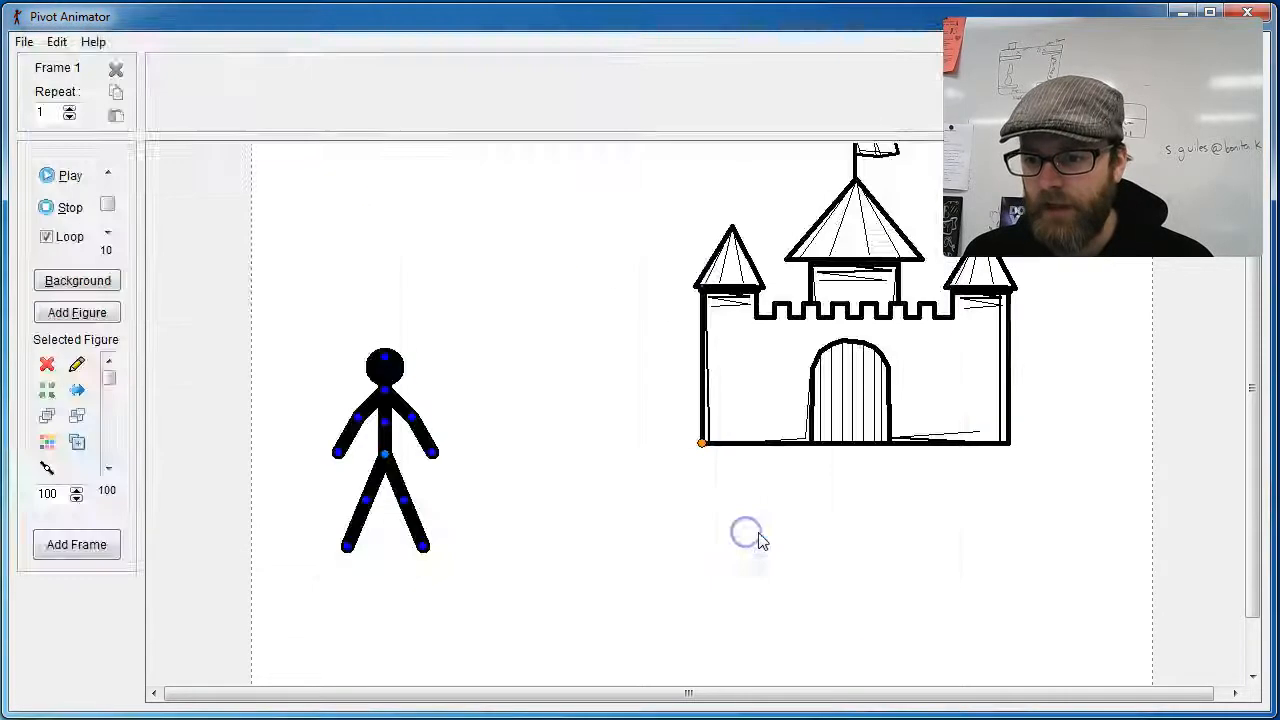
Step: Move the castle outline down beside the stick figure
drag(699, 441, 541, 505)
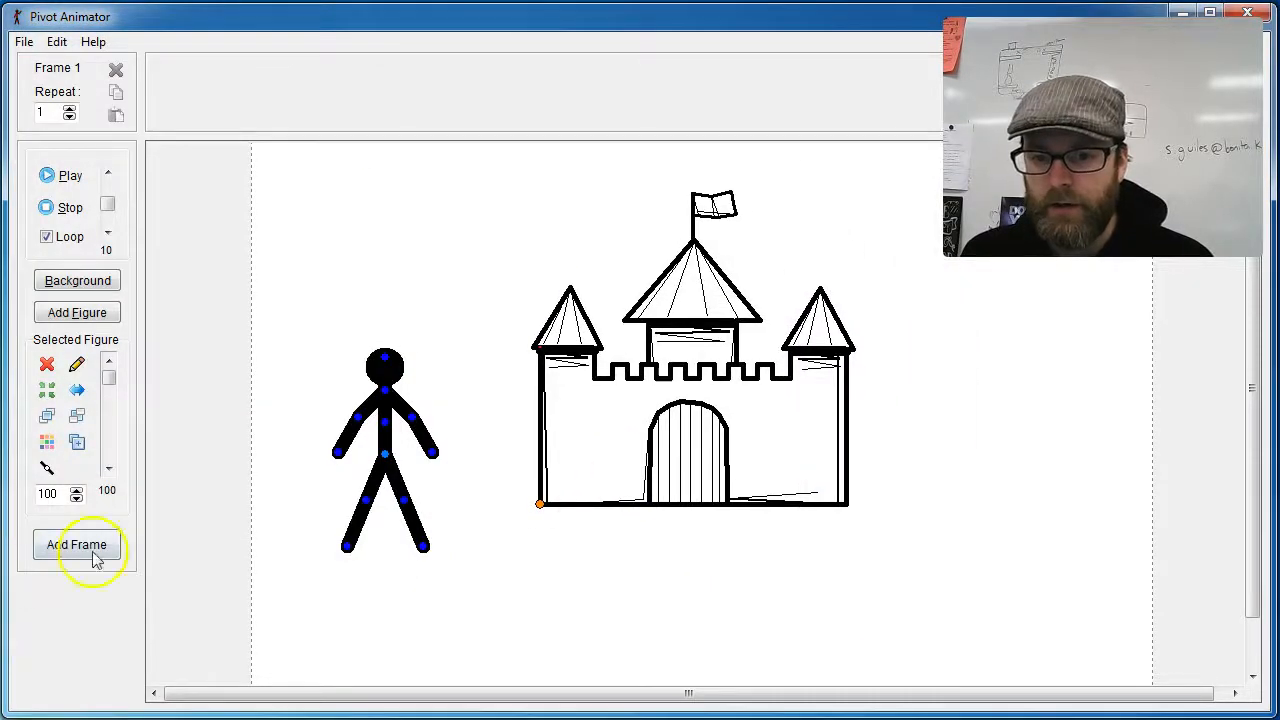
click(70, 315)
click(695, 246)
Step: Load castle_fill1.stk from the Castle folder and align it over the castle outline
click(23, 41)
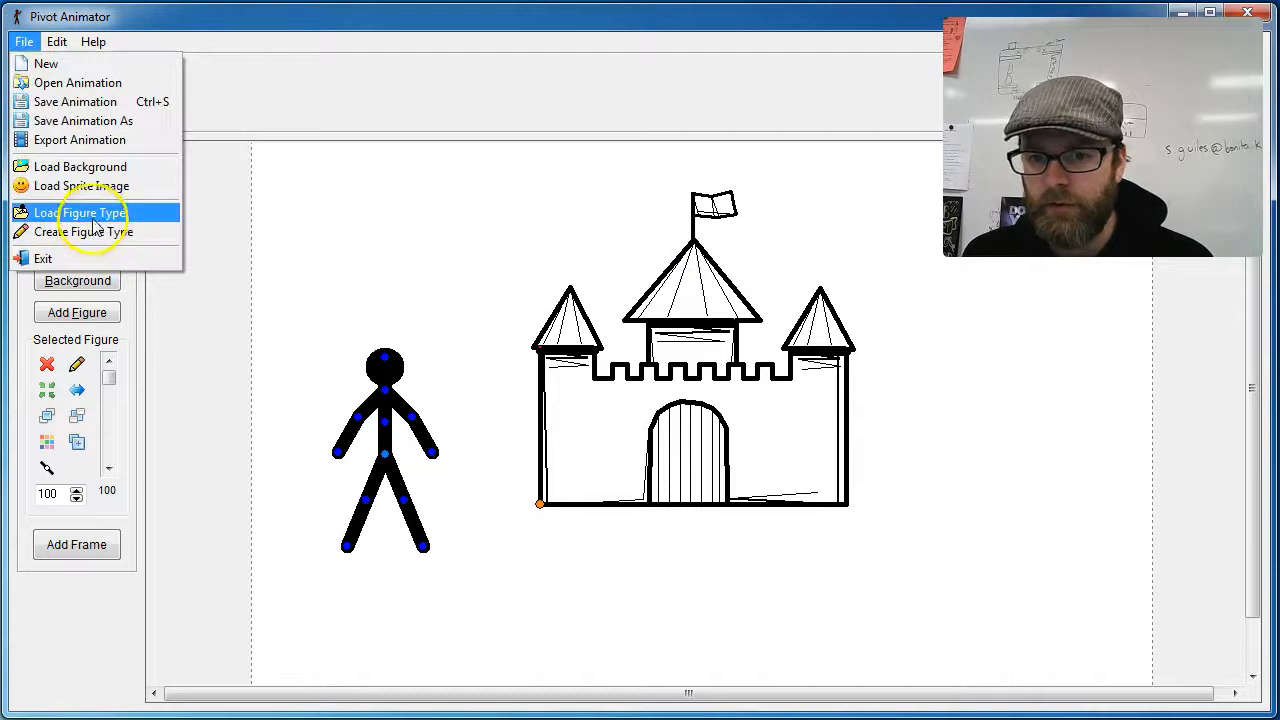
click(96, 213)
click(208, 166)
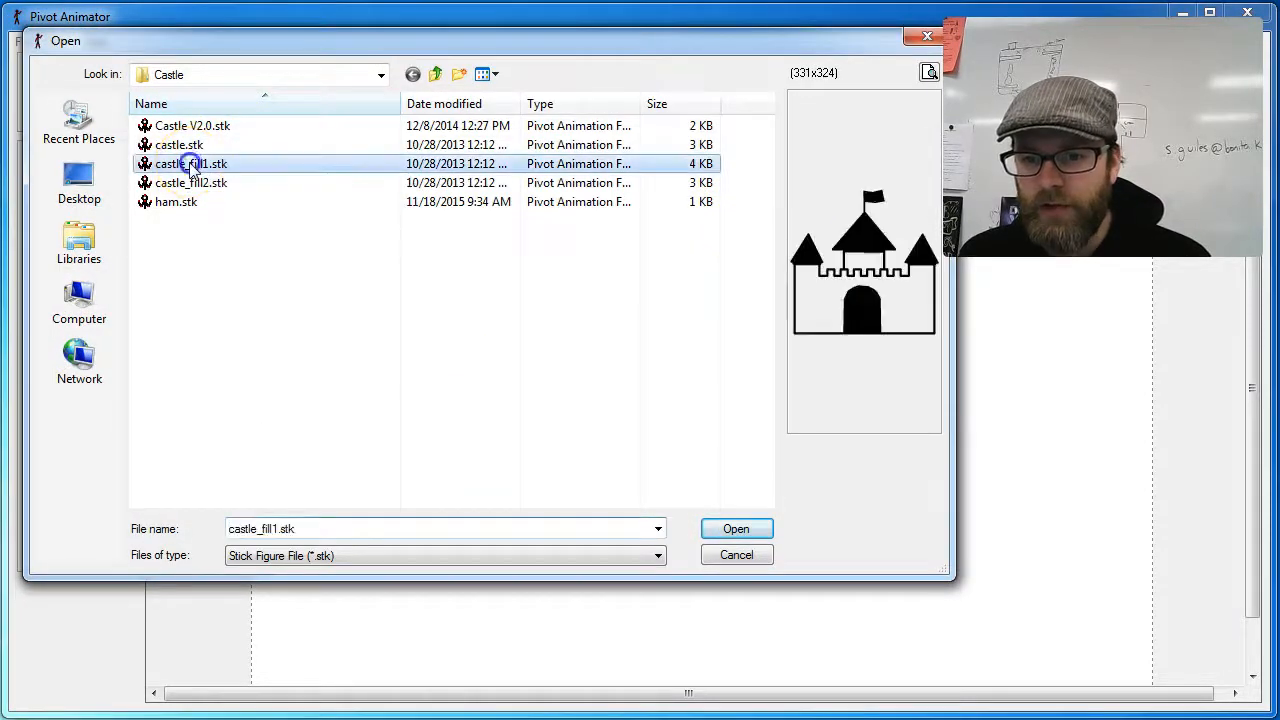
click(737, 529)
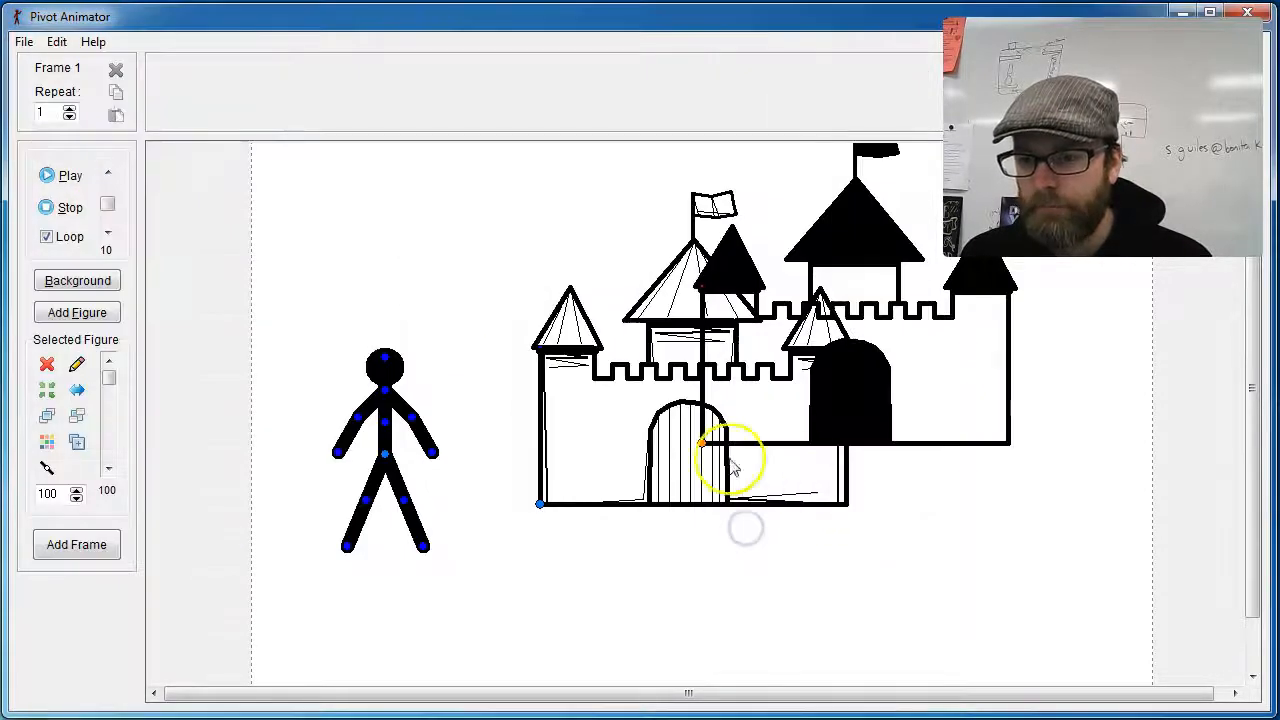
drag(687, 457, 543, 504)
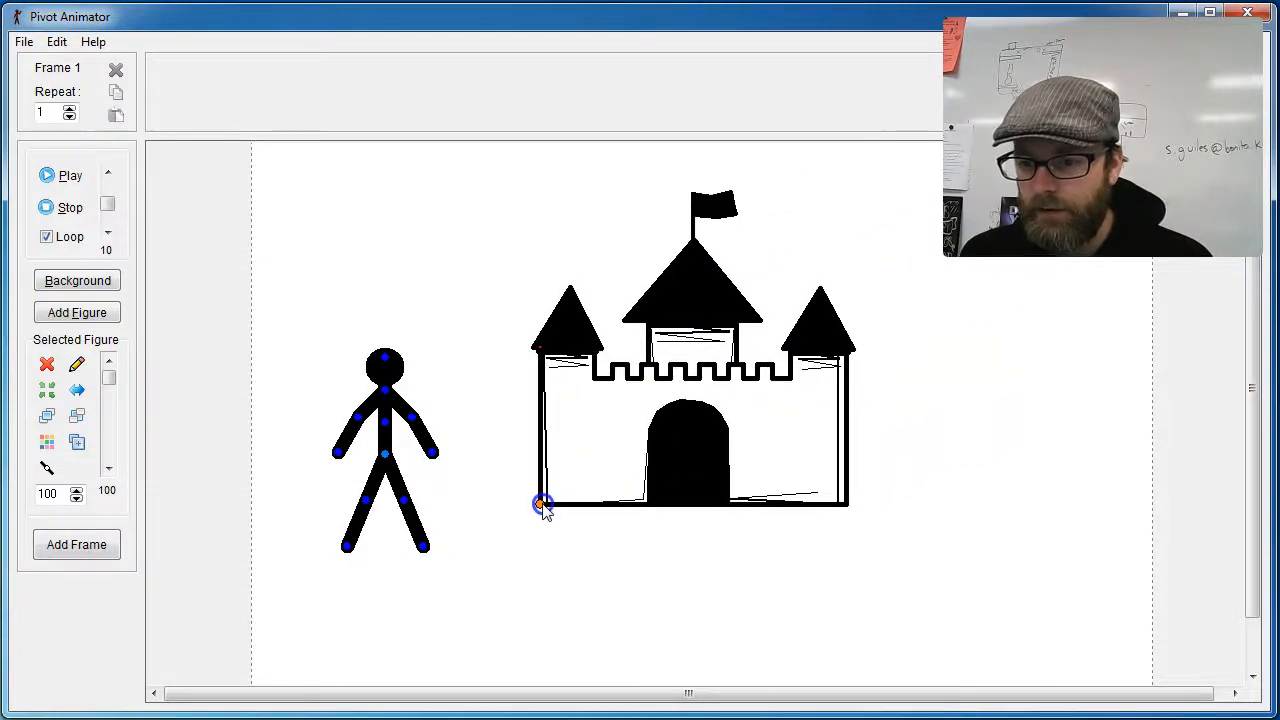
Step: Join the black castle fill to the castle outline and move the joined castle to try it out
click(47, 467)
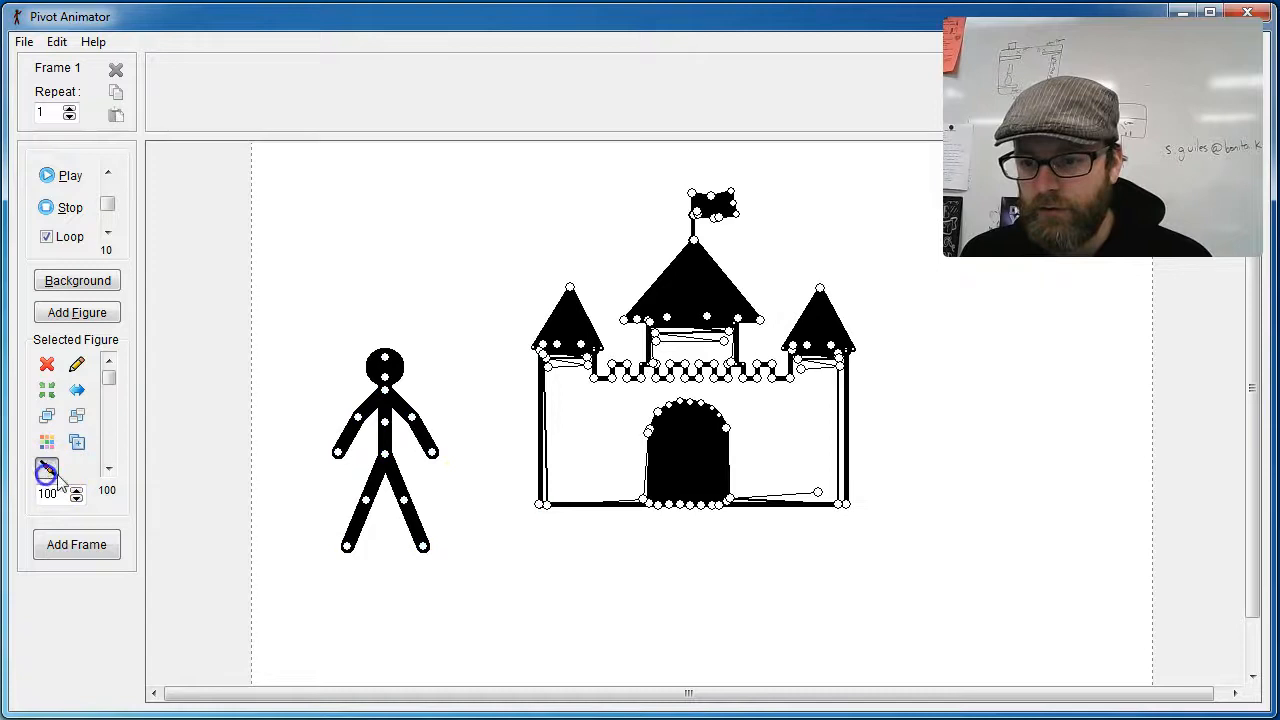
click(538, 506)
drag(540, 512, 597, 526)
click(965, 535)
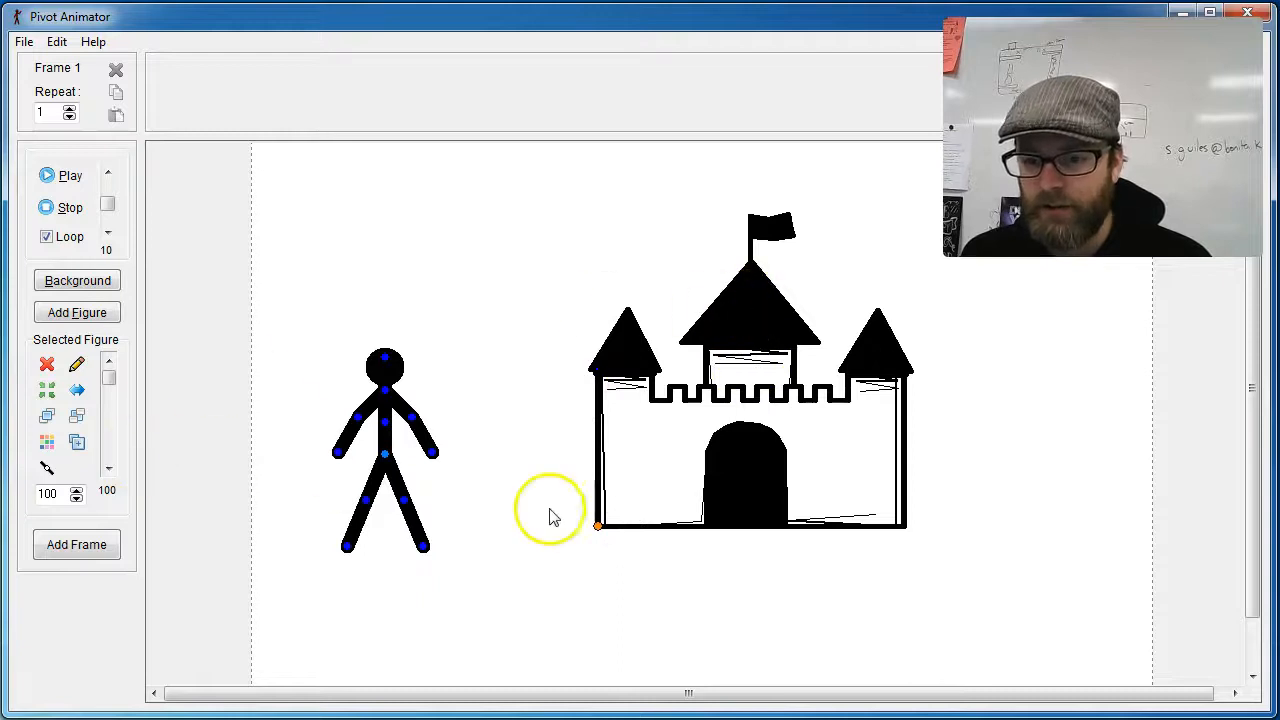
drag(595, 528, 579, 513)
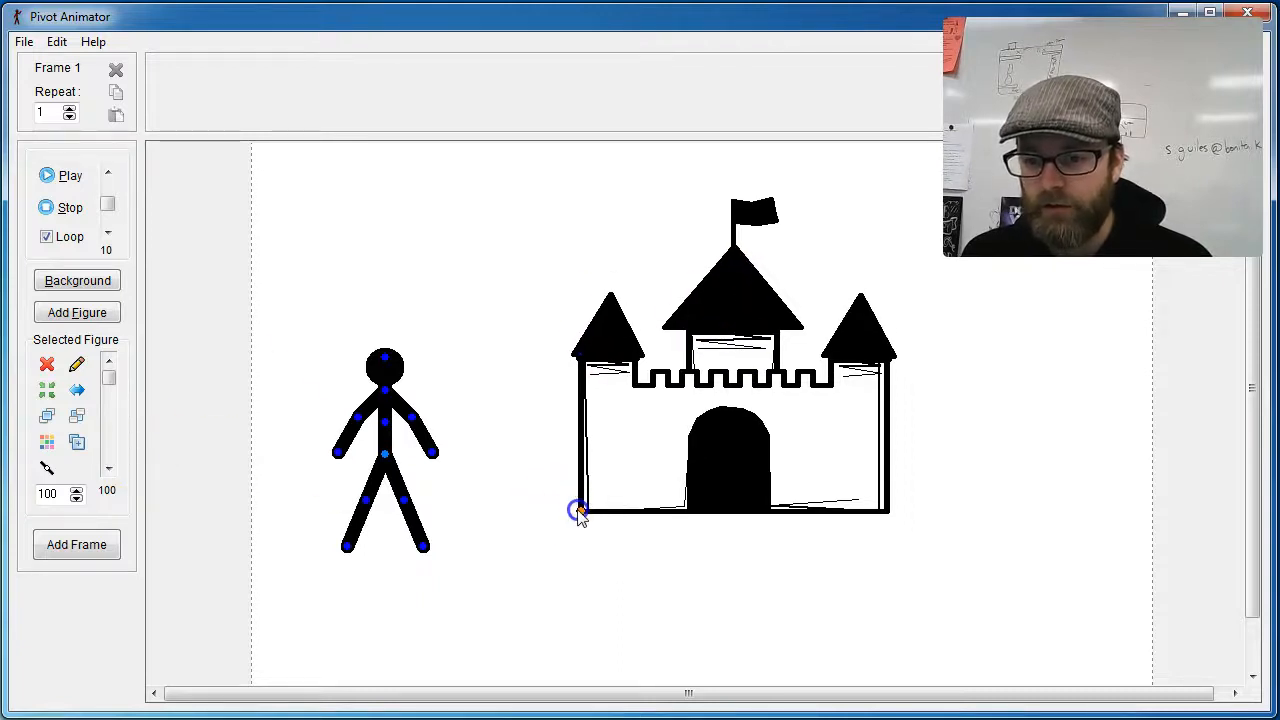
click(45, 466)
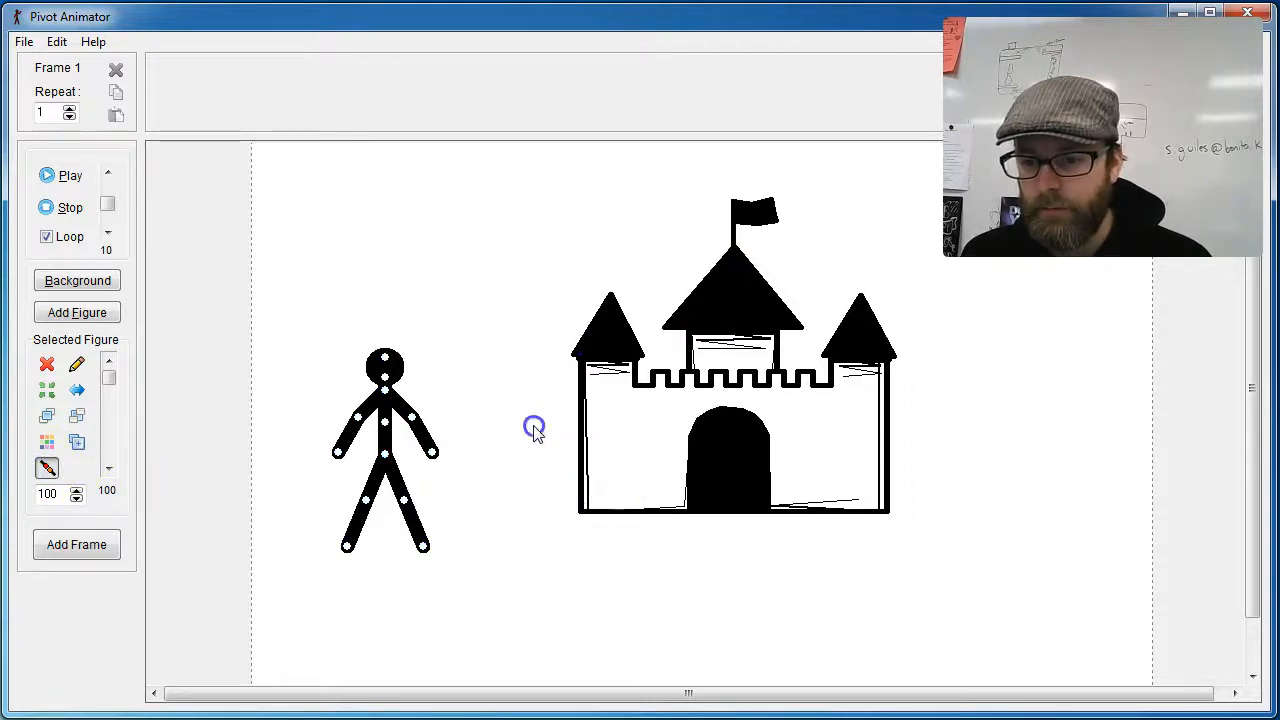
click(964, 637)
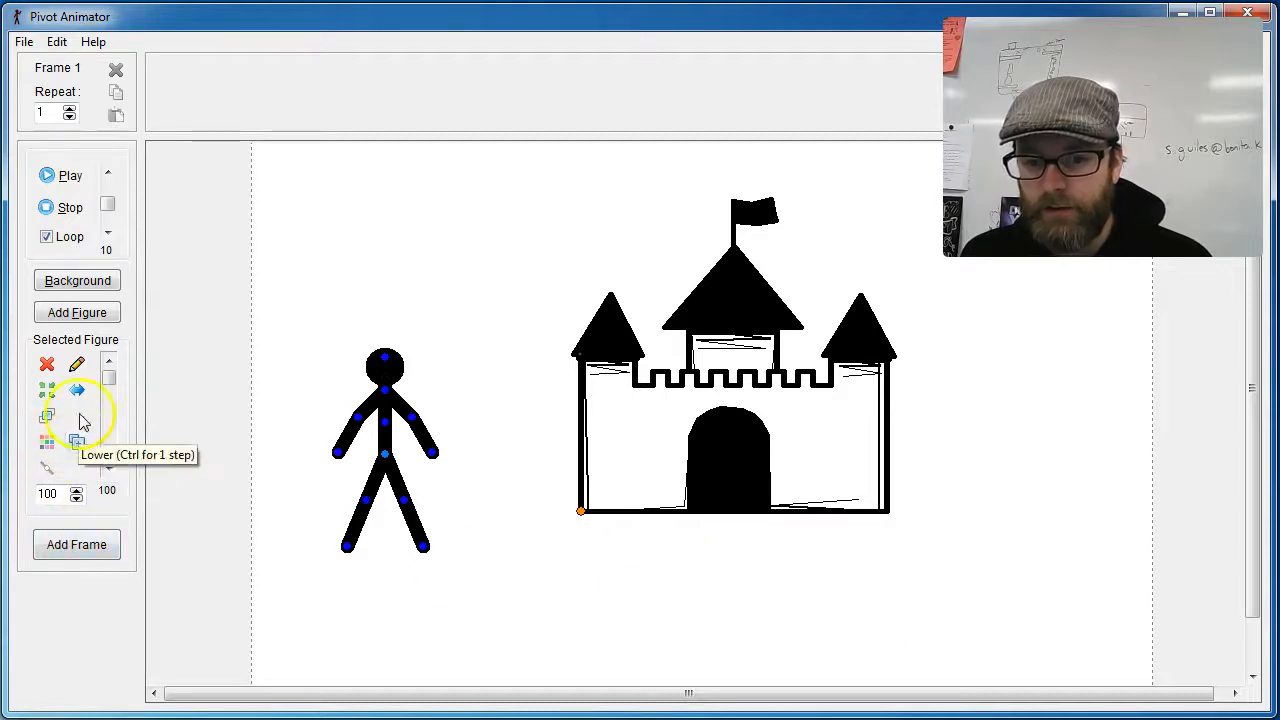
Step: Undo the joining of the castle fill and the moves made with it
click(618, 588)
key(ctrl+z)
key(ctrl+z)
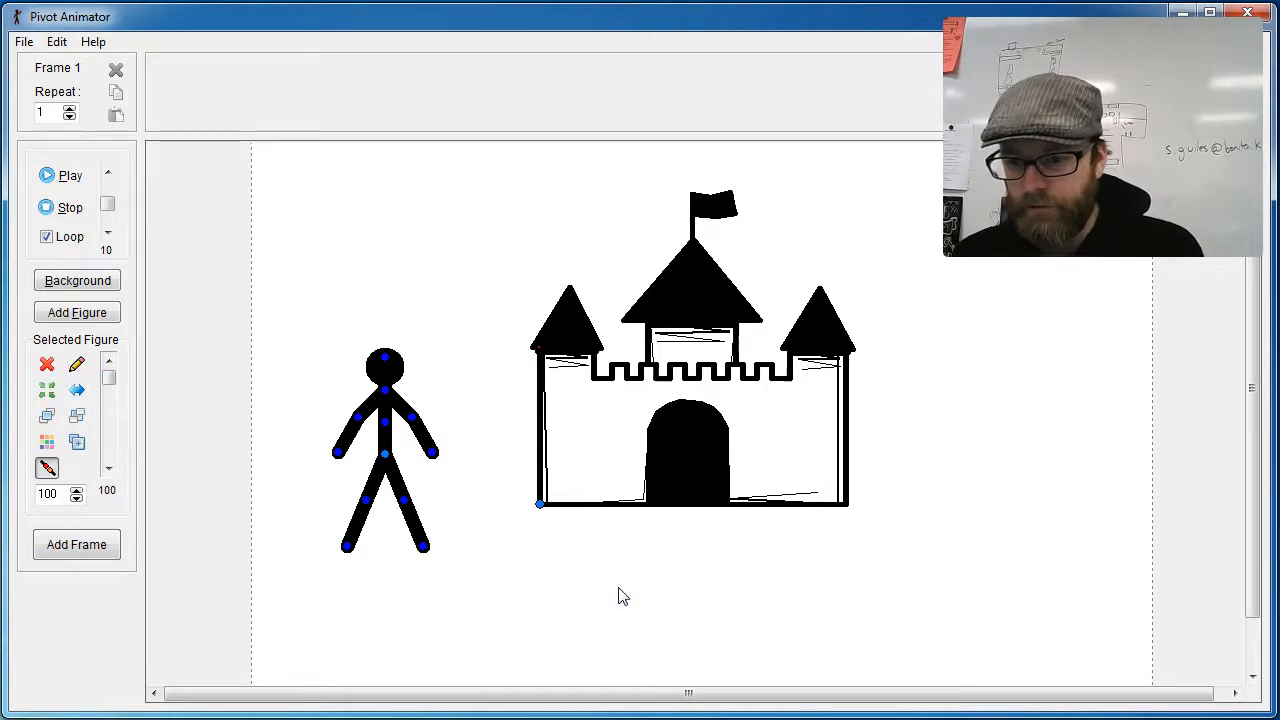
Step: Pull the castle fill away from the outline and color it red
drag(540, 505, 468, 563)
click(49, 445)
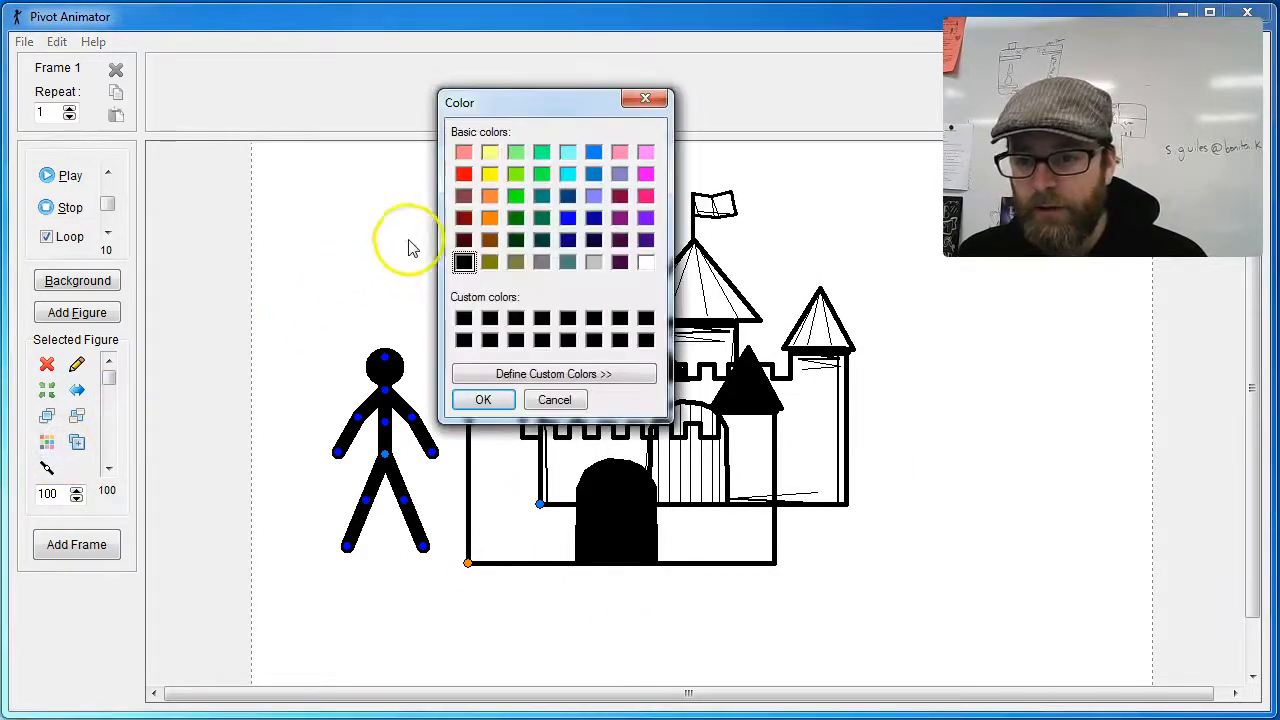
click(483, 400)
Step: Lower the red fill behind the castle outline and align their bottom-left corners
drag(468, 563, 541, 503)
click(76, 441)
click(79, 416)
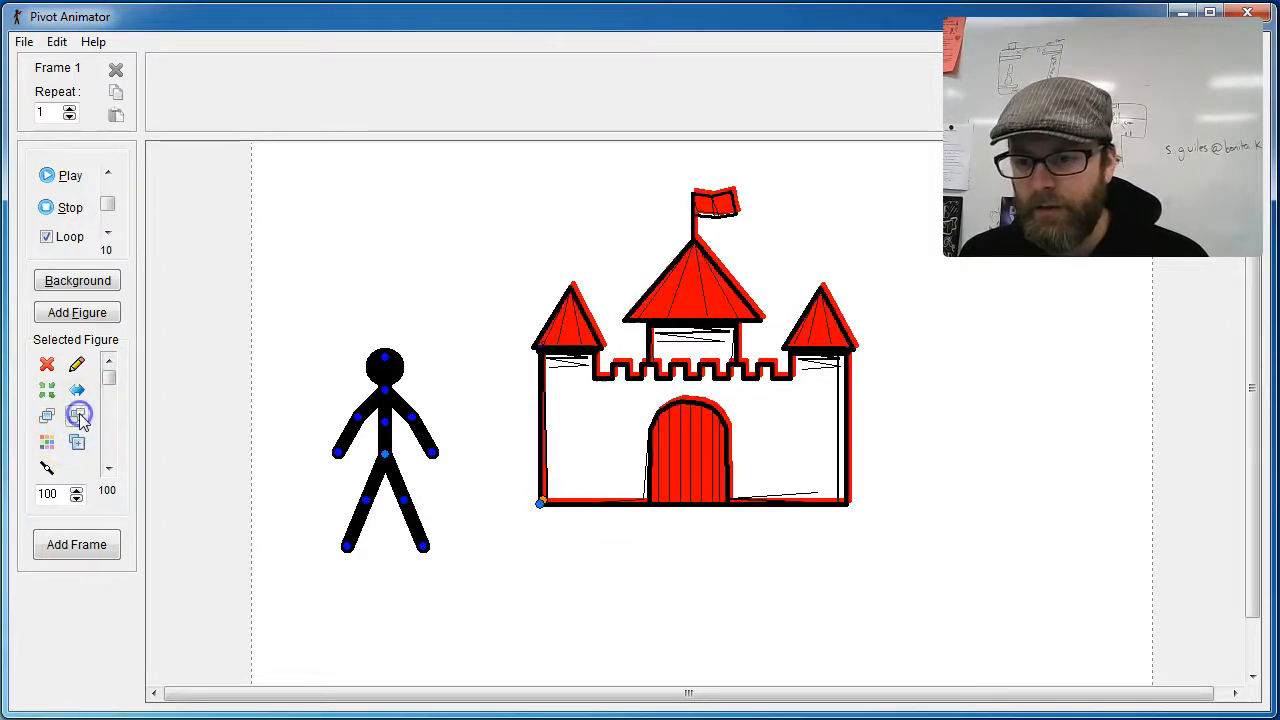
drag(540, 507, 541, 507)
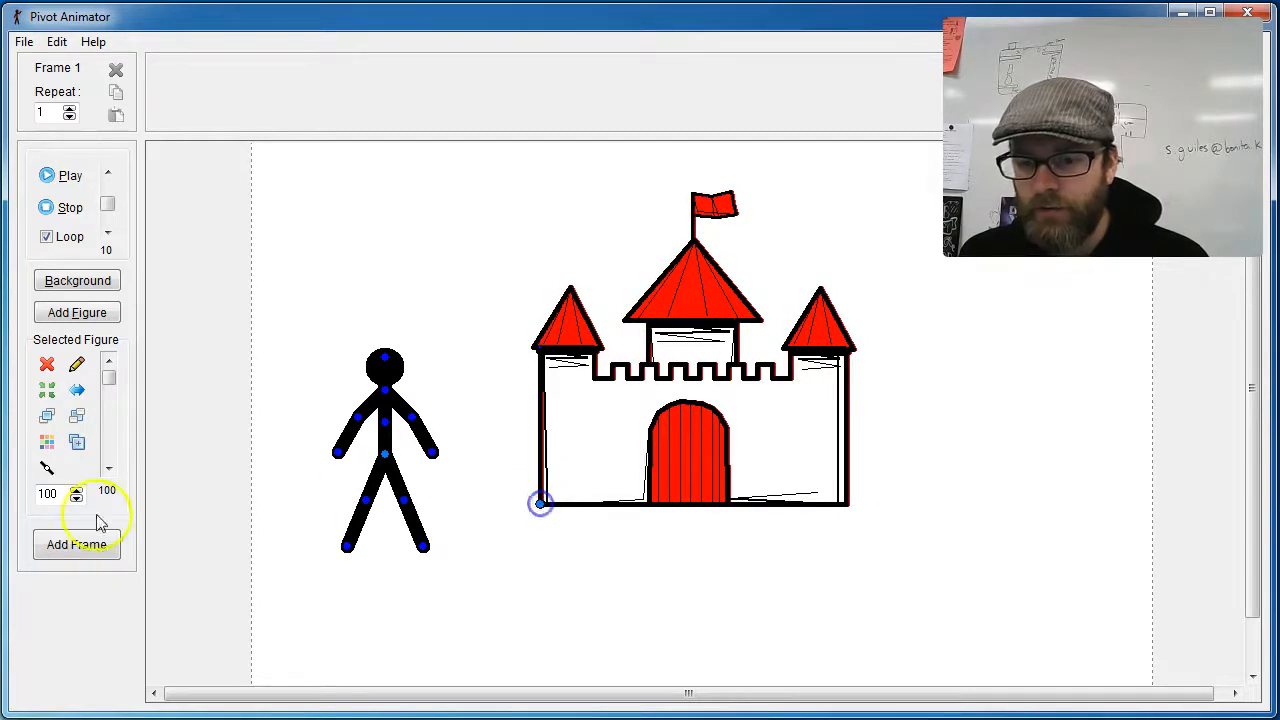
Step: Join the red fill to the castle outline at its bottom-left corner and move the joined castle slightly down
click(47, 469)
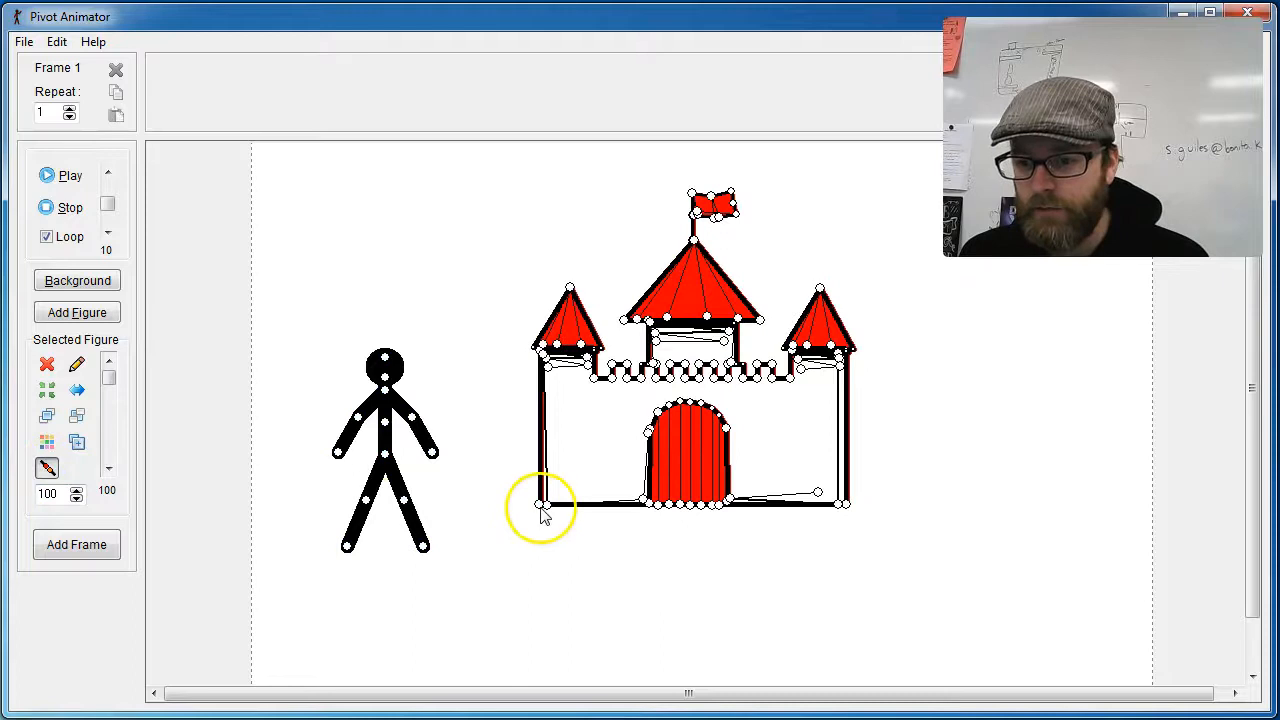
click(540, 507)
mouse_move(540, 507)
mouse_down()
mouse_move(546, 434)
mouse_move(547, 521)
mouse_up()
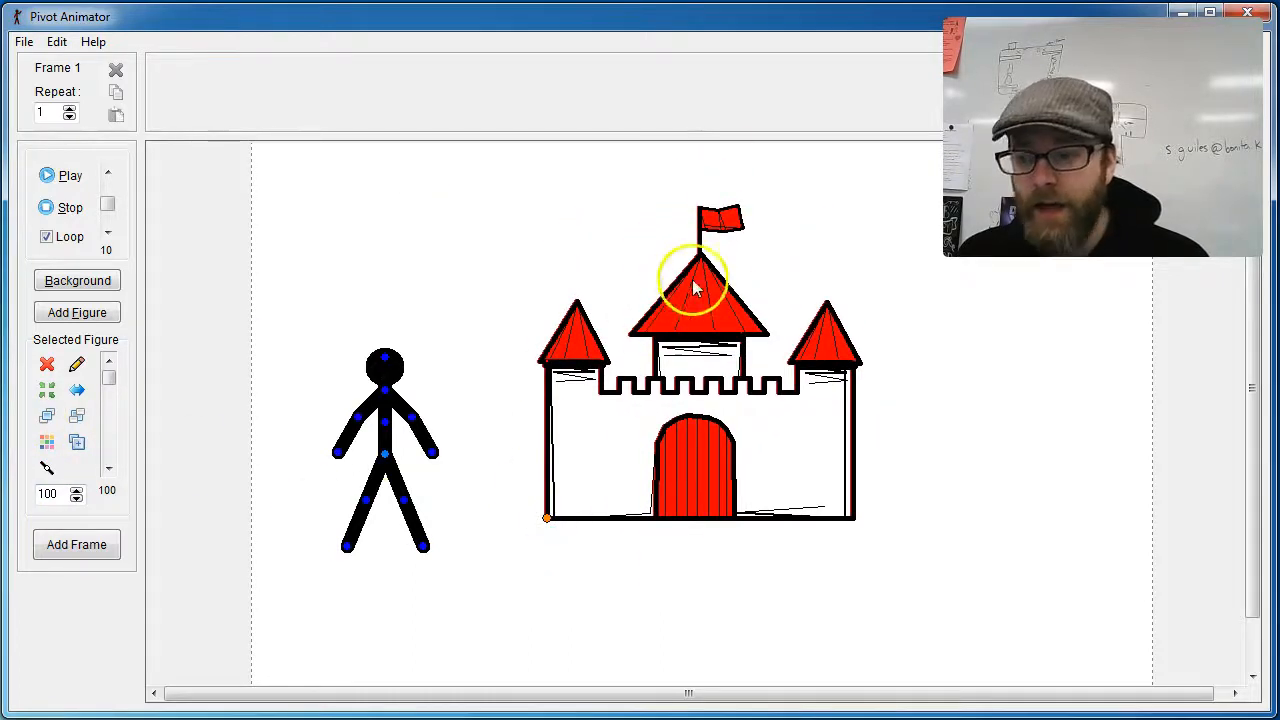
Step: Load castle_fill2.stk into the frame and color it light gray
click(22, 41)
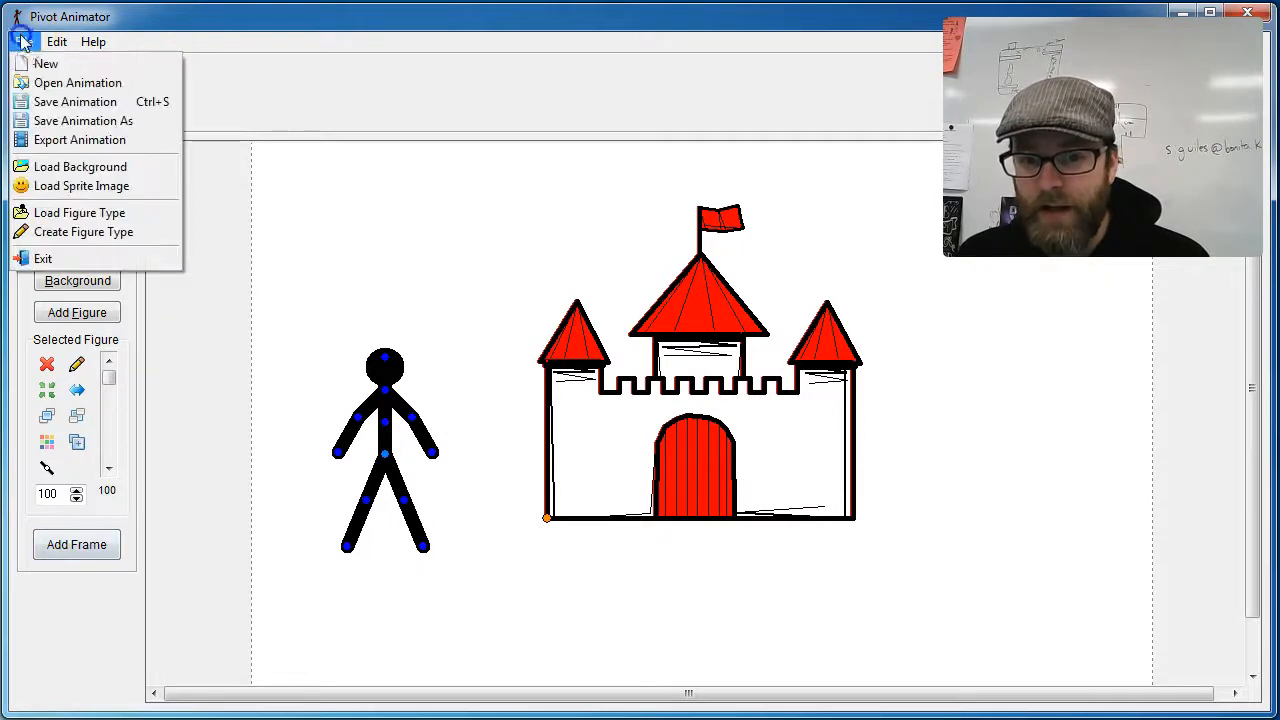
click(118, 212)
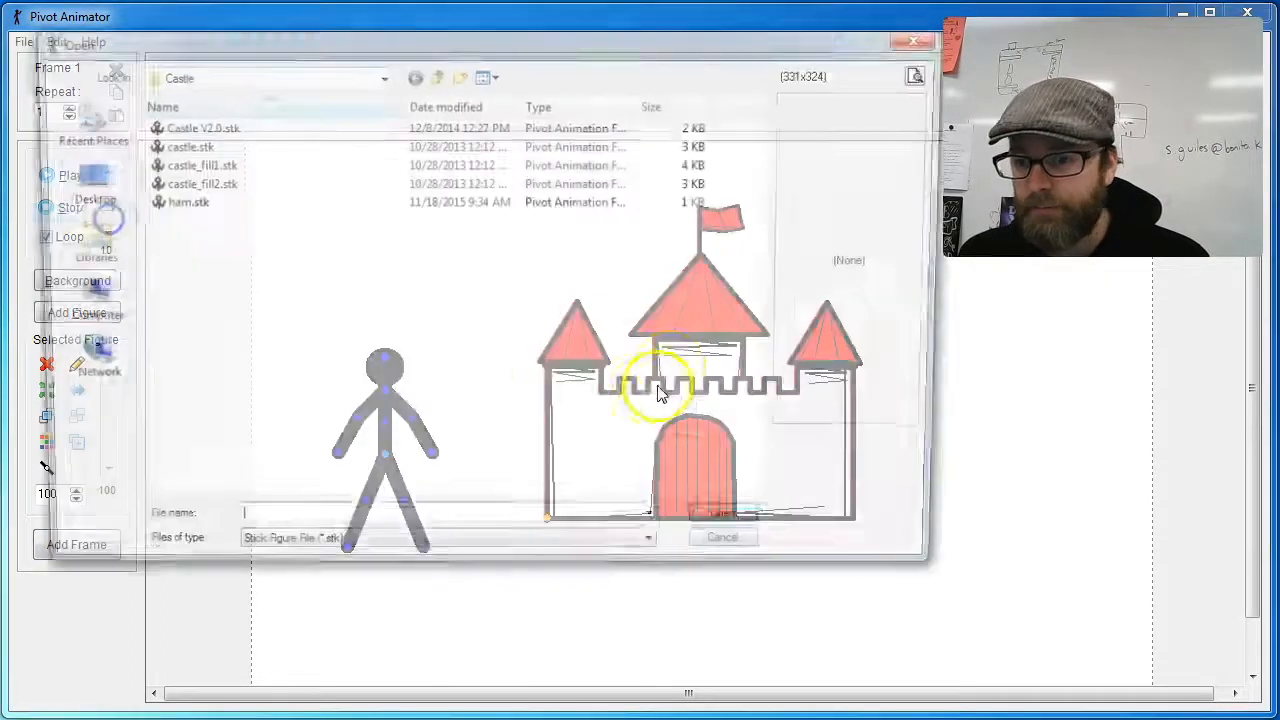
click(216, 184)
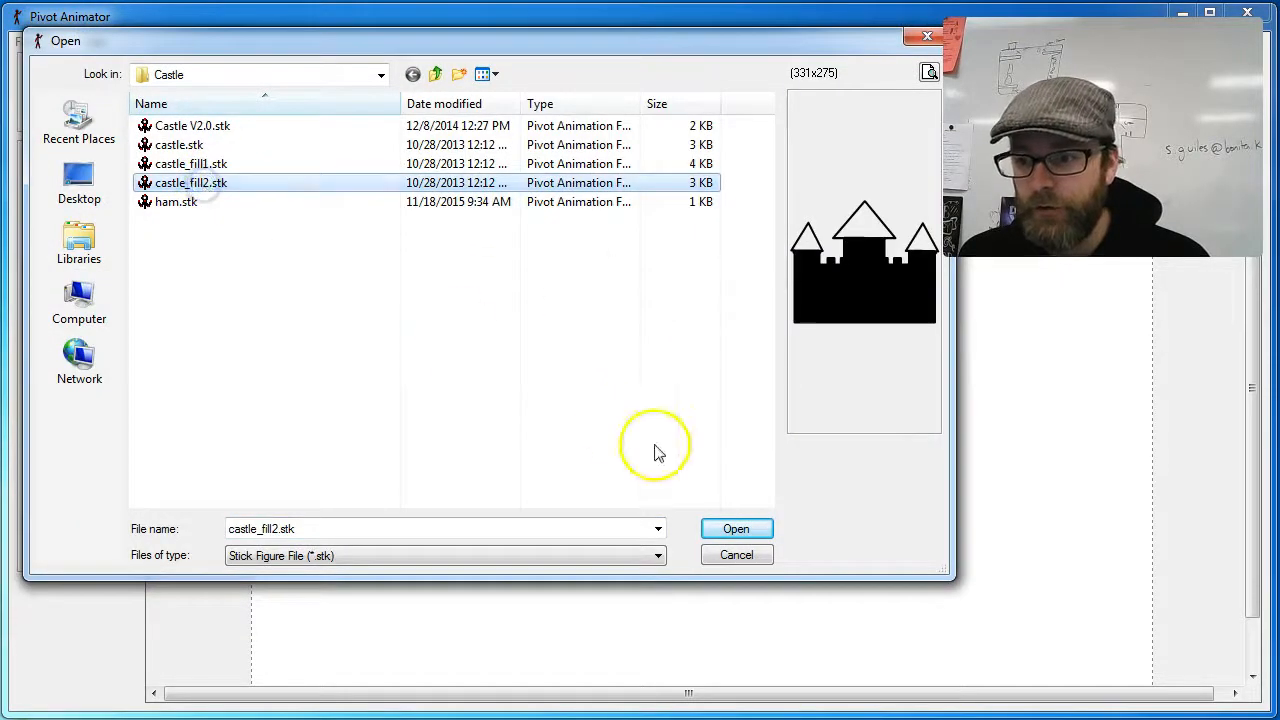
click(736, 530)
drag(701, 440, 524, 558)
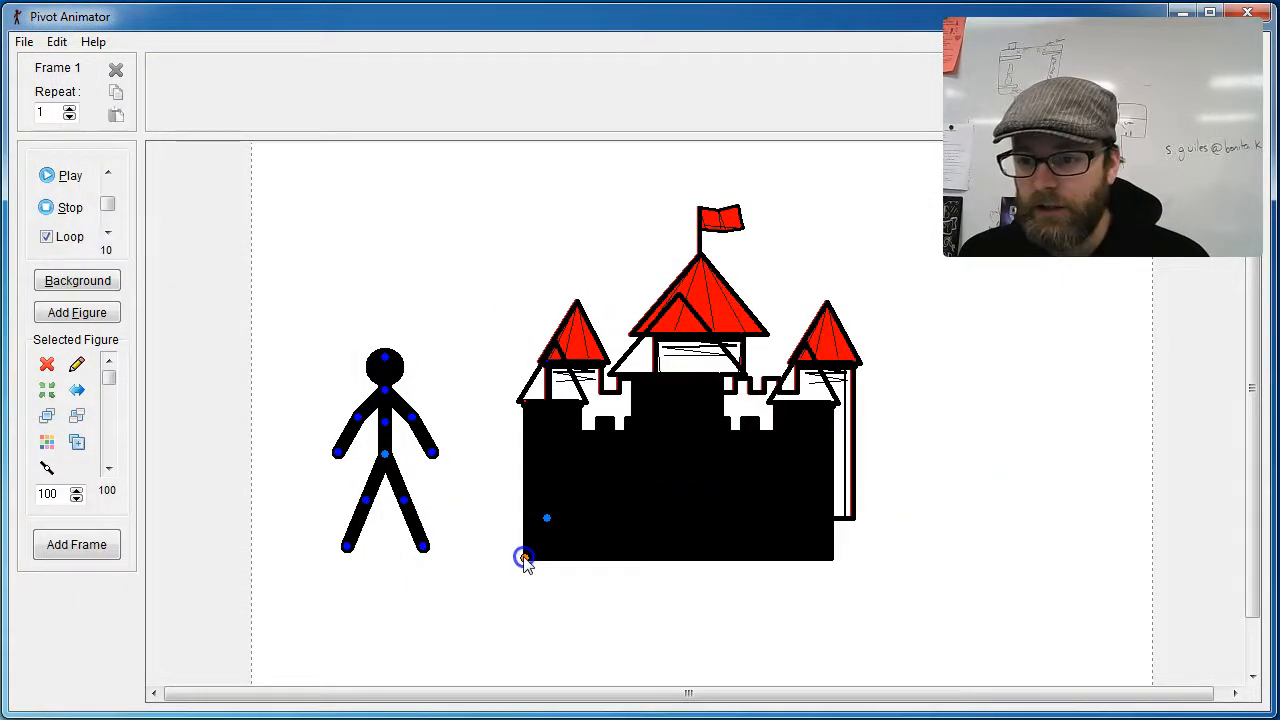
click(47, 441)
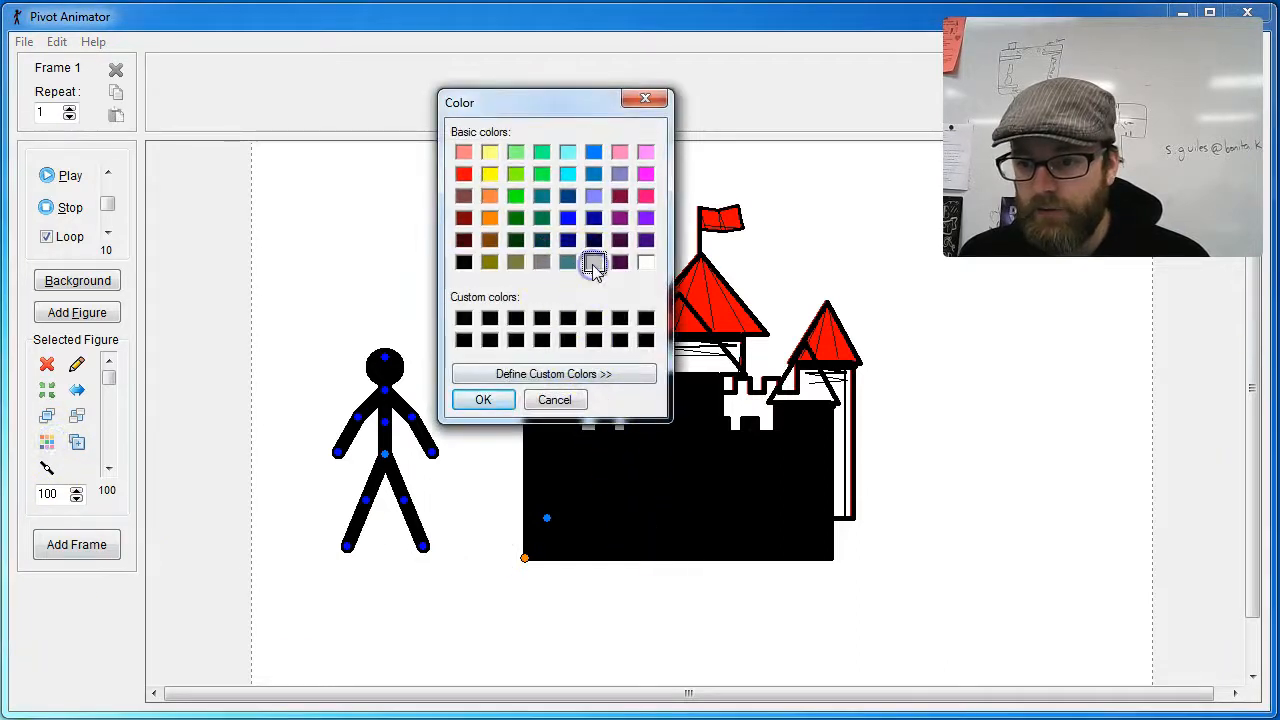
click(483, 399)
Step: Align the gray fill behind the red-roofed castle and join it to the castle at the bottom-left corner
drag(525, 558, 548, 521)
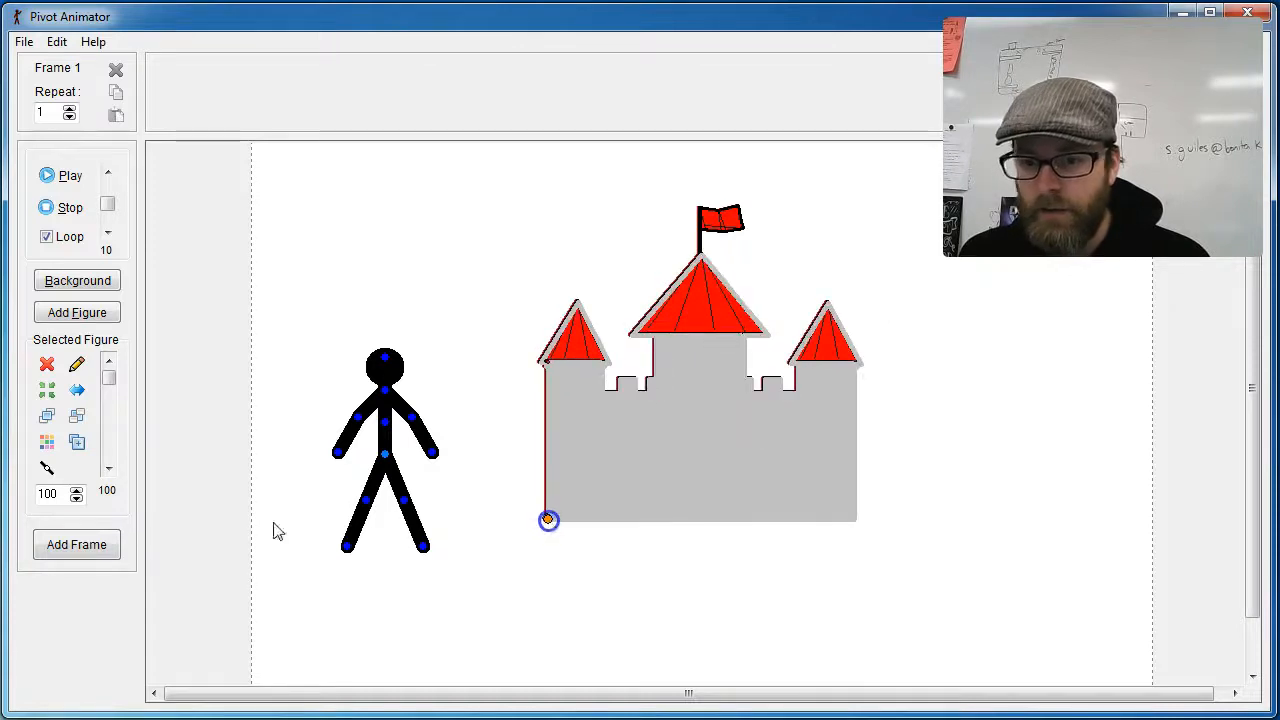
click(80, 437)
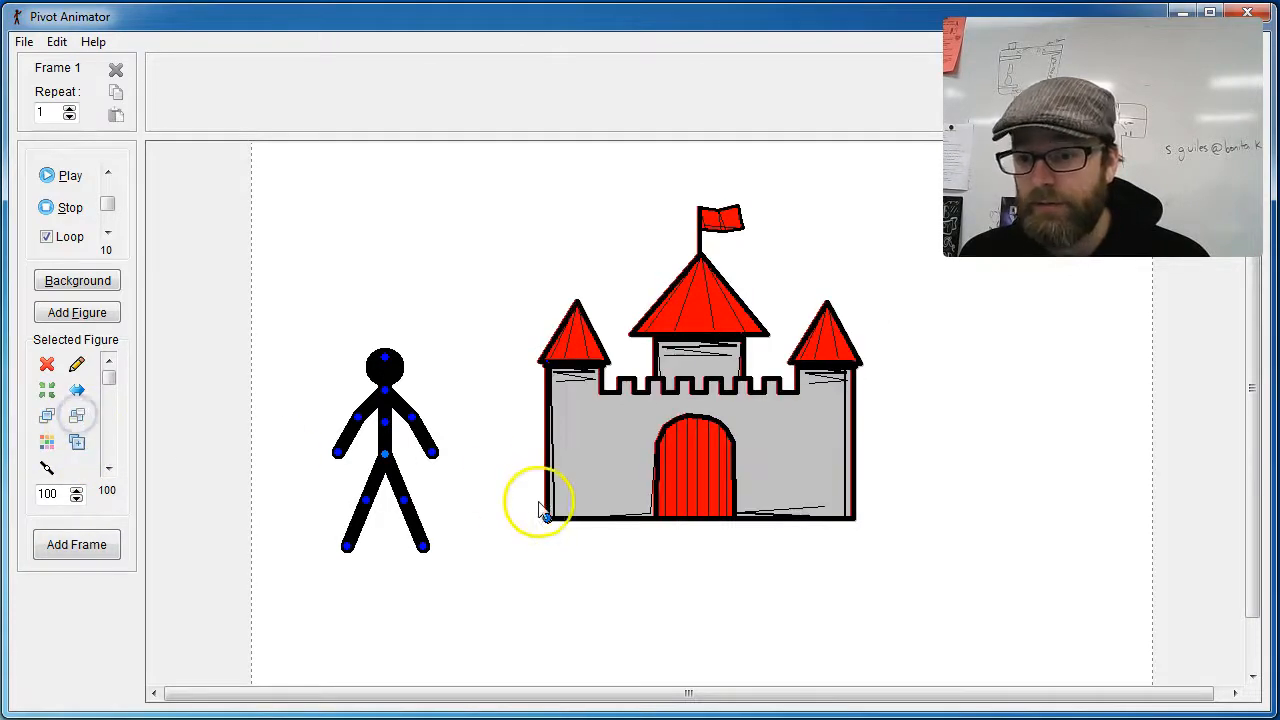
click(47, 468)
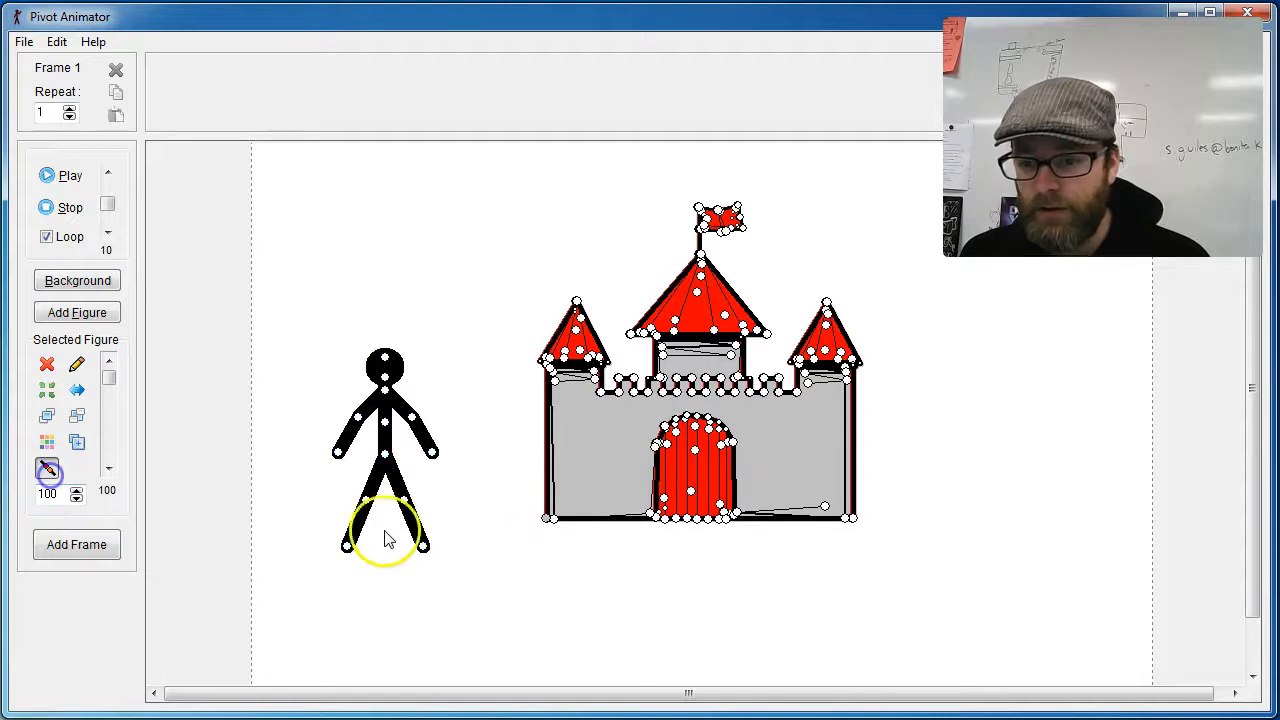
mouse_move(551, 528)
mouse_down()
mouse_move(517, 543)
mouse_move(650, 558)
mouse_move(551, 503)
mouse_up()
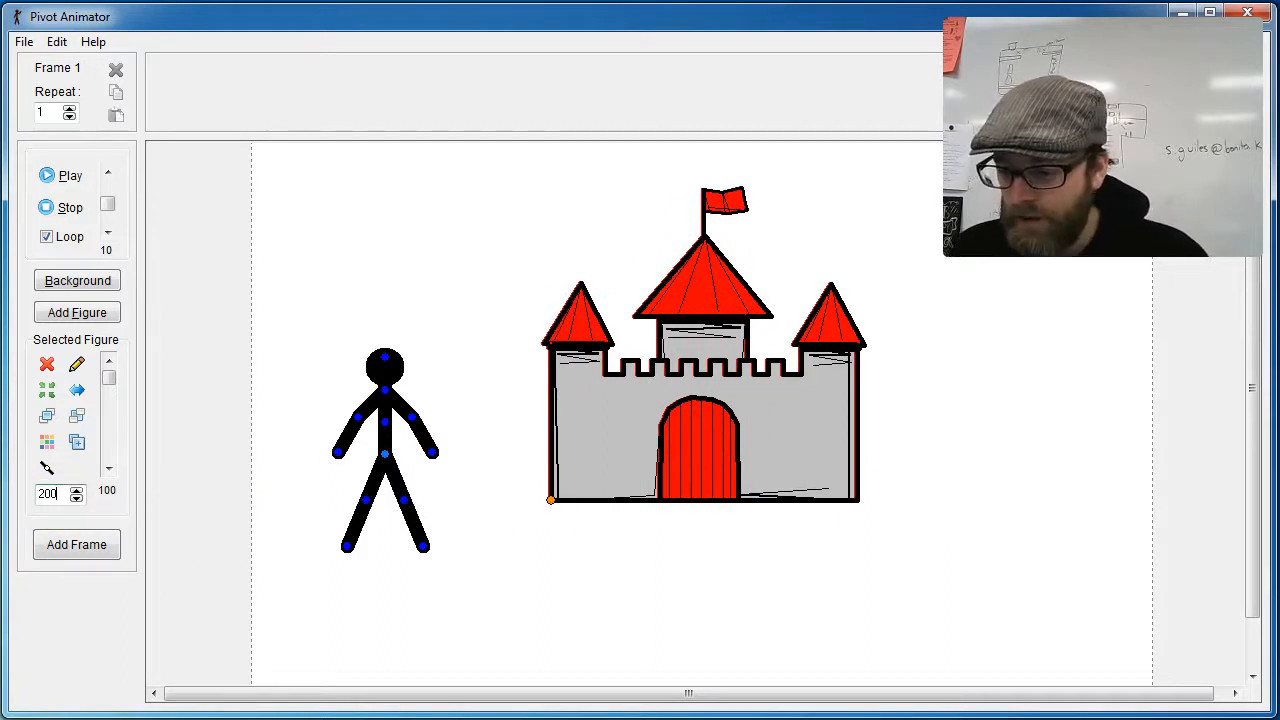
Step: Try scaling the castle outline to 200 and moving it, and undo both changes
key(Return)
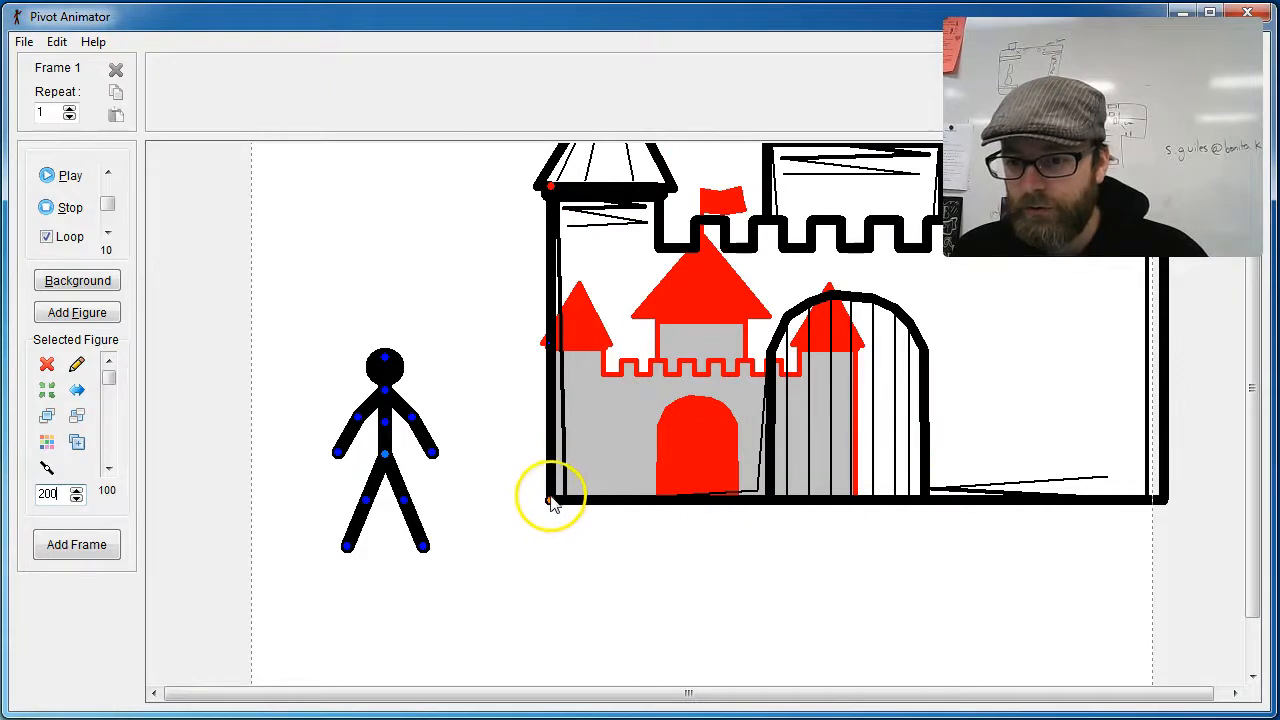
drag(551, 503, 487, 596)
key(ctrl+z)
key(ctrl+z)
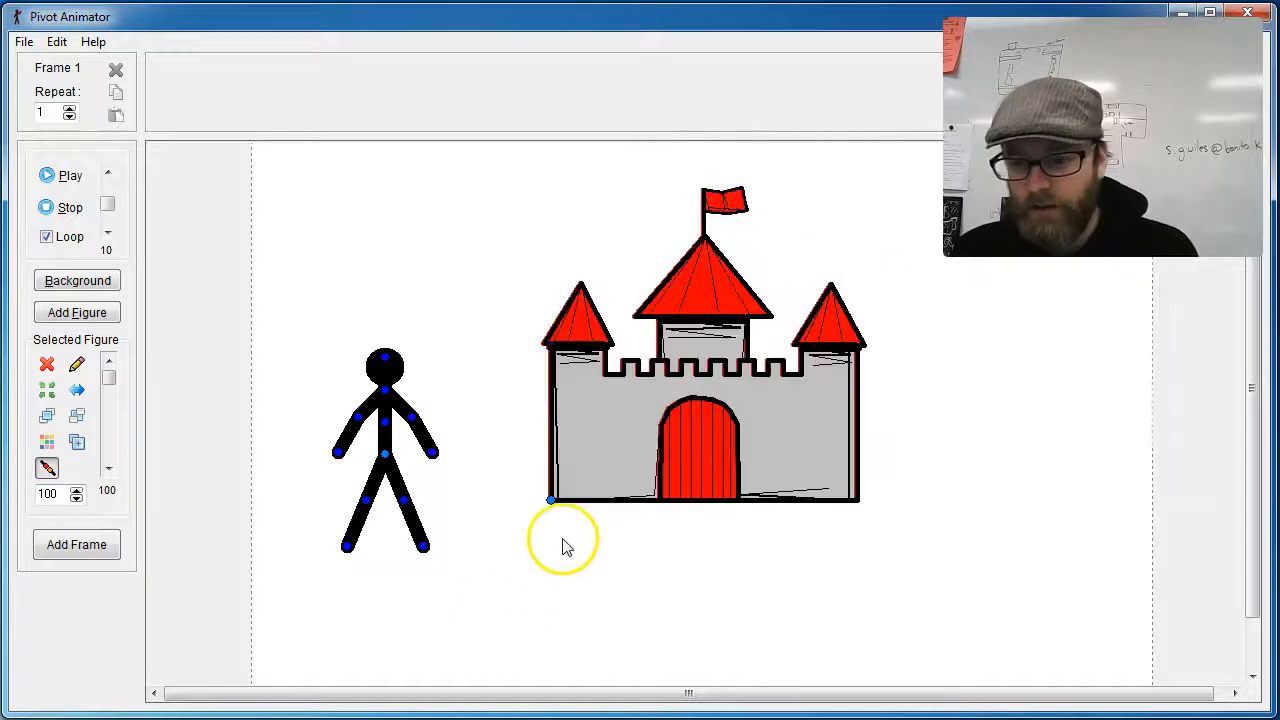
Step: Move the castle to the right part of the frame and place the stick figure in front of its door
drag(551, 503, 795, 521)
drag(385, 454, 915, 490)
click(562, 500)
Step: Scale the stick figure at the castle door to 25
click(60, 494)
text(25)
key(Return)
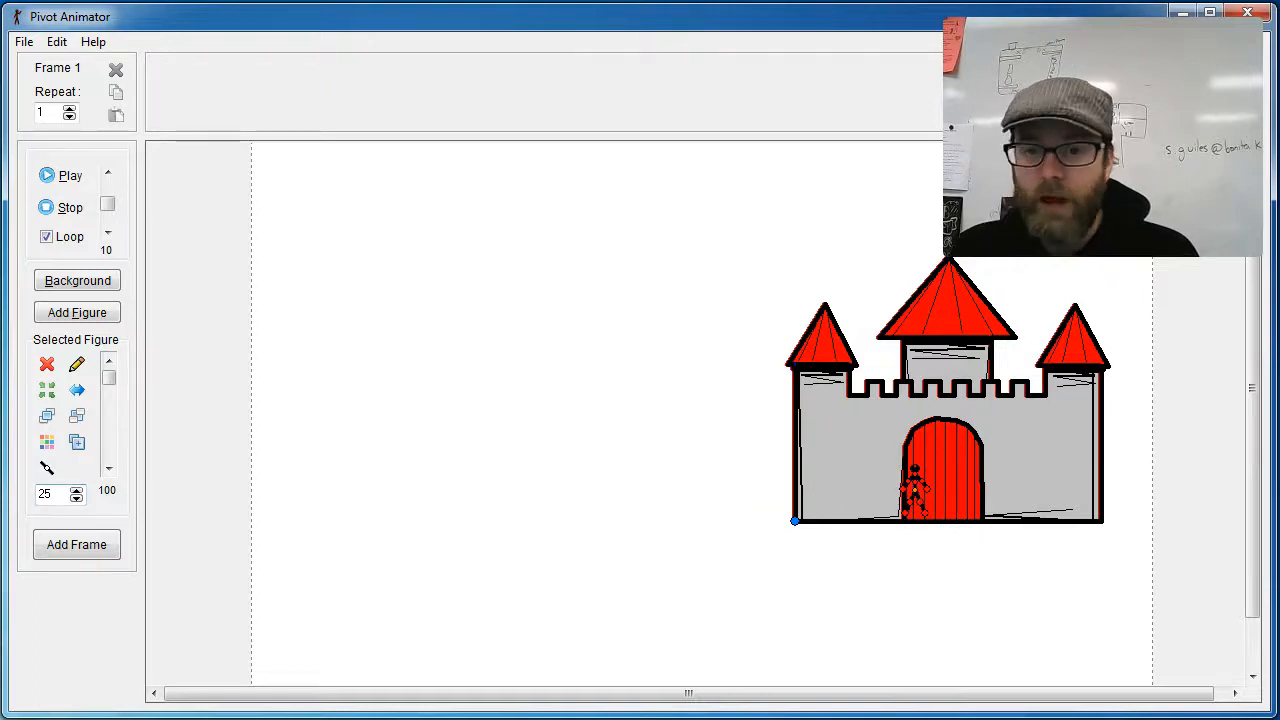
Step: Start loading another figure type, and switch to the web browser to open droidz.org in a new tab
click(23, 41)
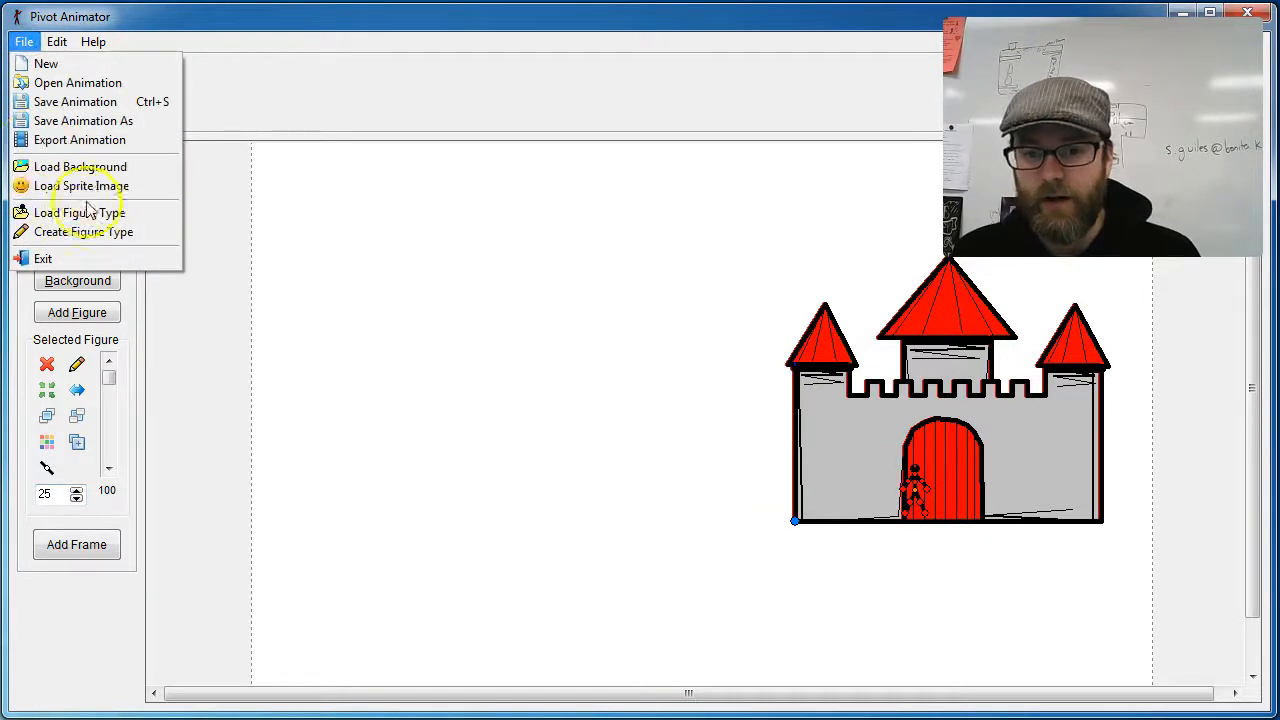
click(100, 213)
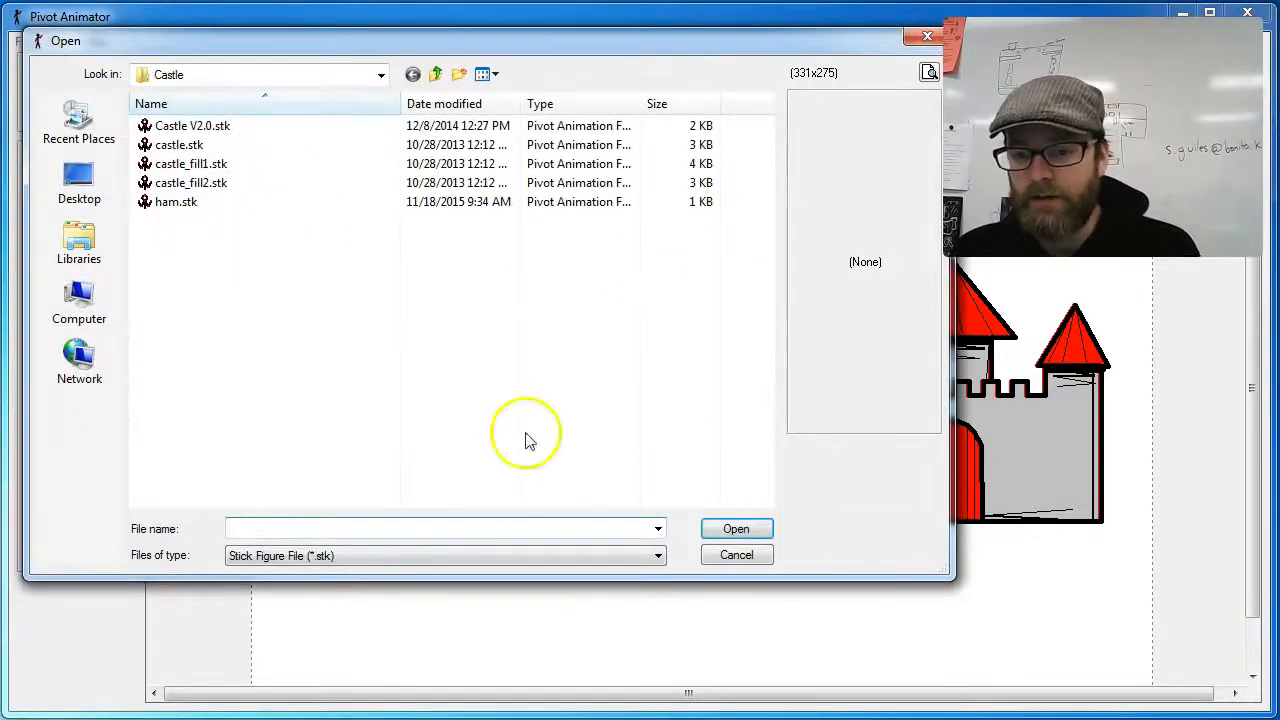
key(alt+Tab)
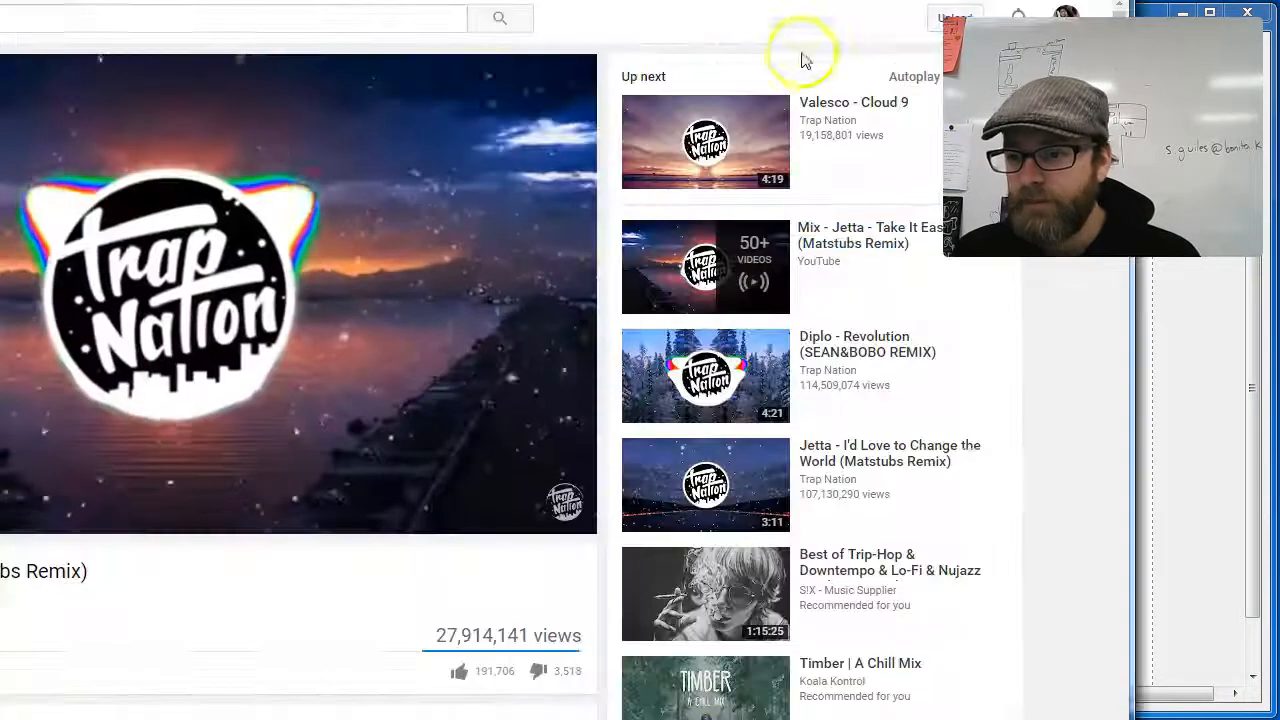
key(ctrl+t)
text(droi)
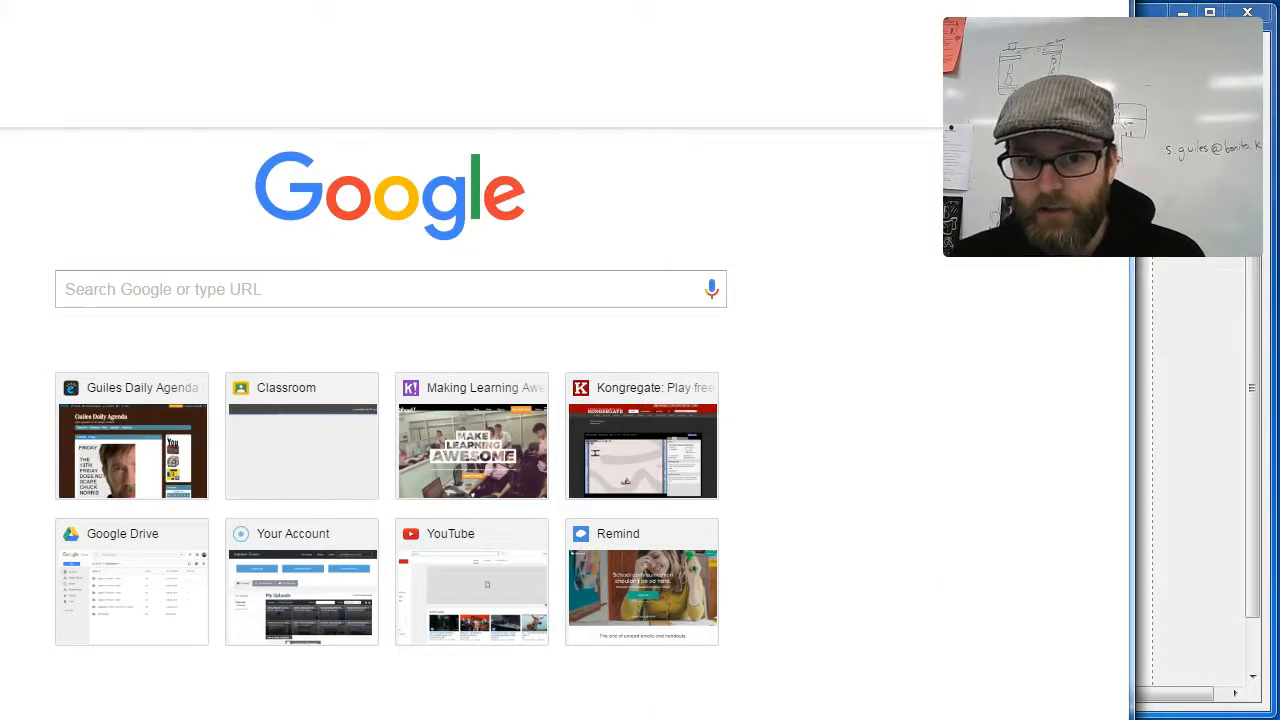
drag(0, 0, 0, 0)
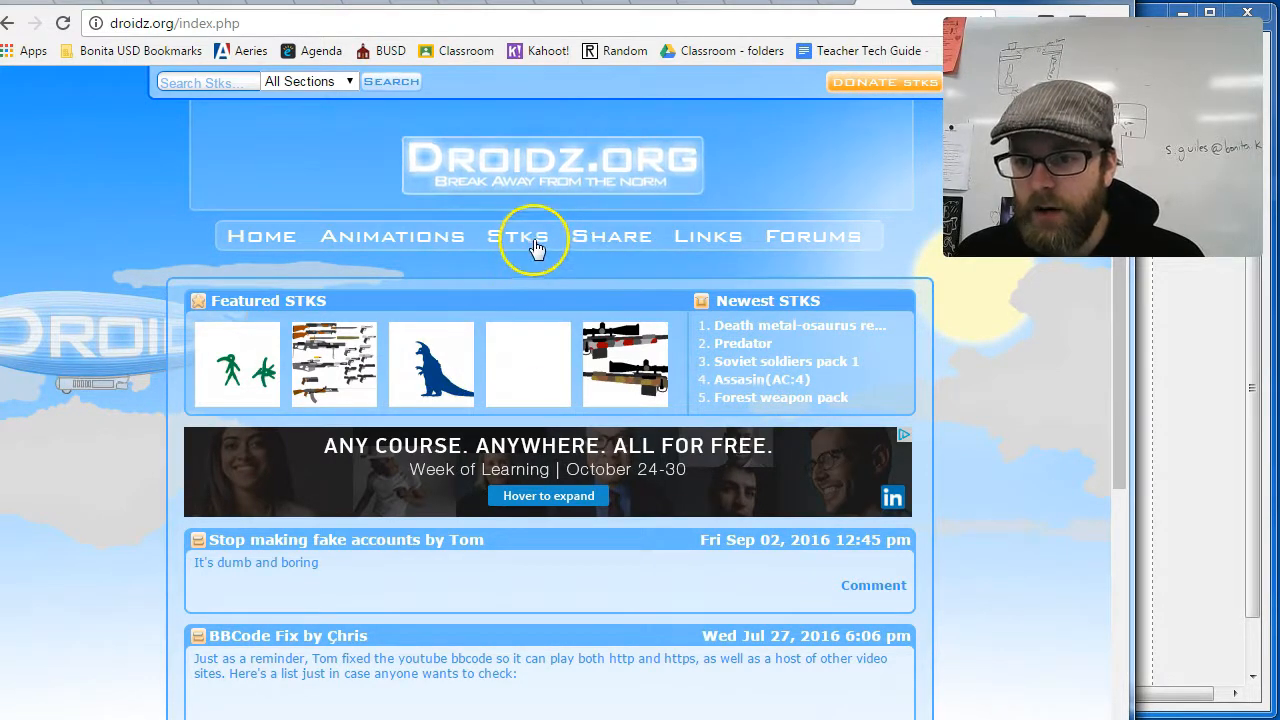
Step: Go to the Stks section of droidz.org and view the image of the first entry in Latest 50 Accepted
click(535, 247)
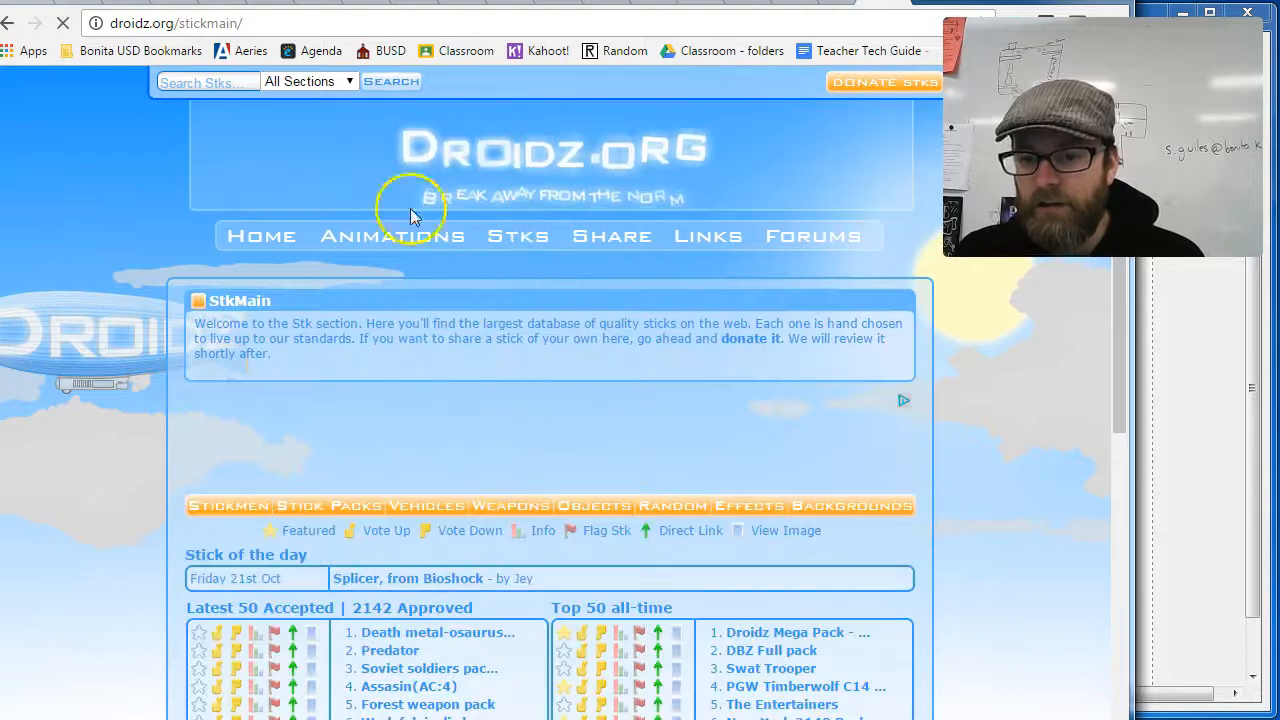
scroll(487, 450, down, 1)
scroll(488, 453, down, 3)
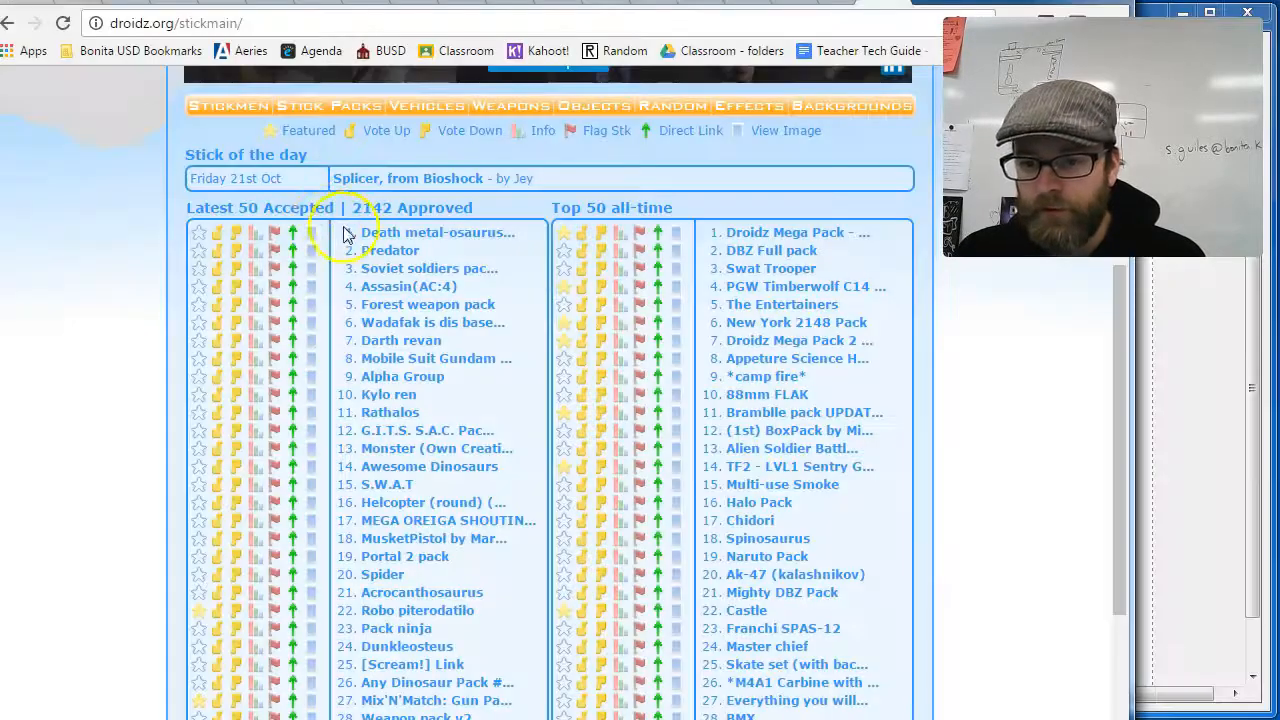
click(311, 243)
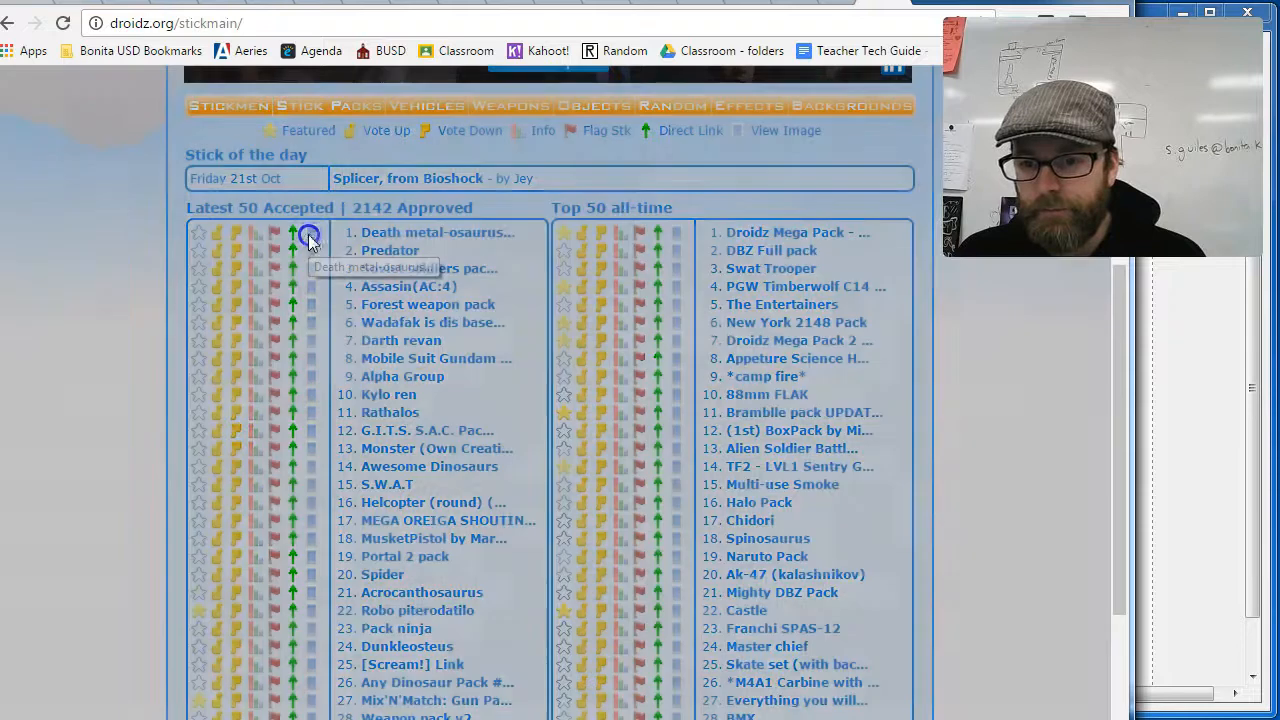